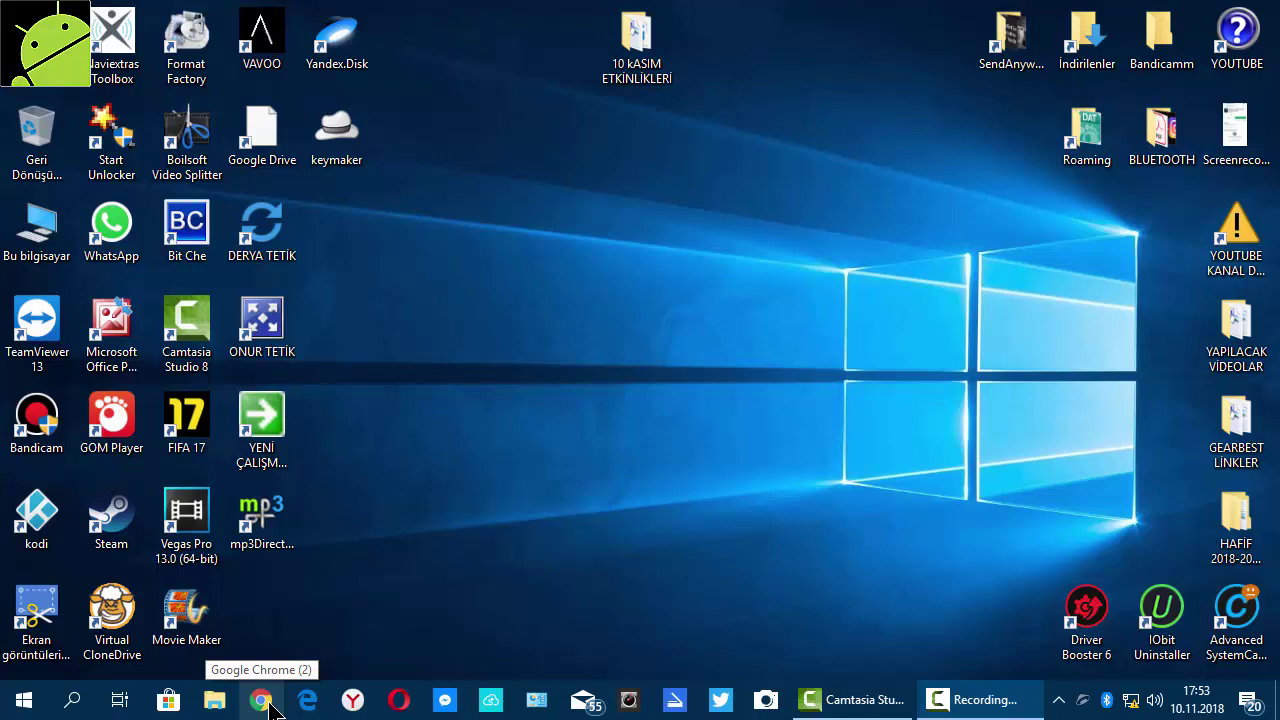
- Launch Google Chrome from the taskbar
click(262, 701)
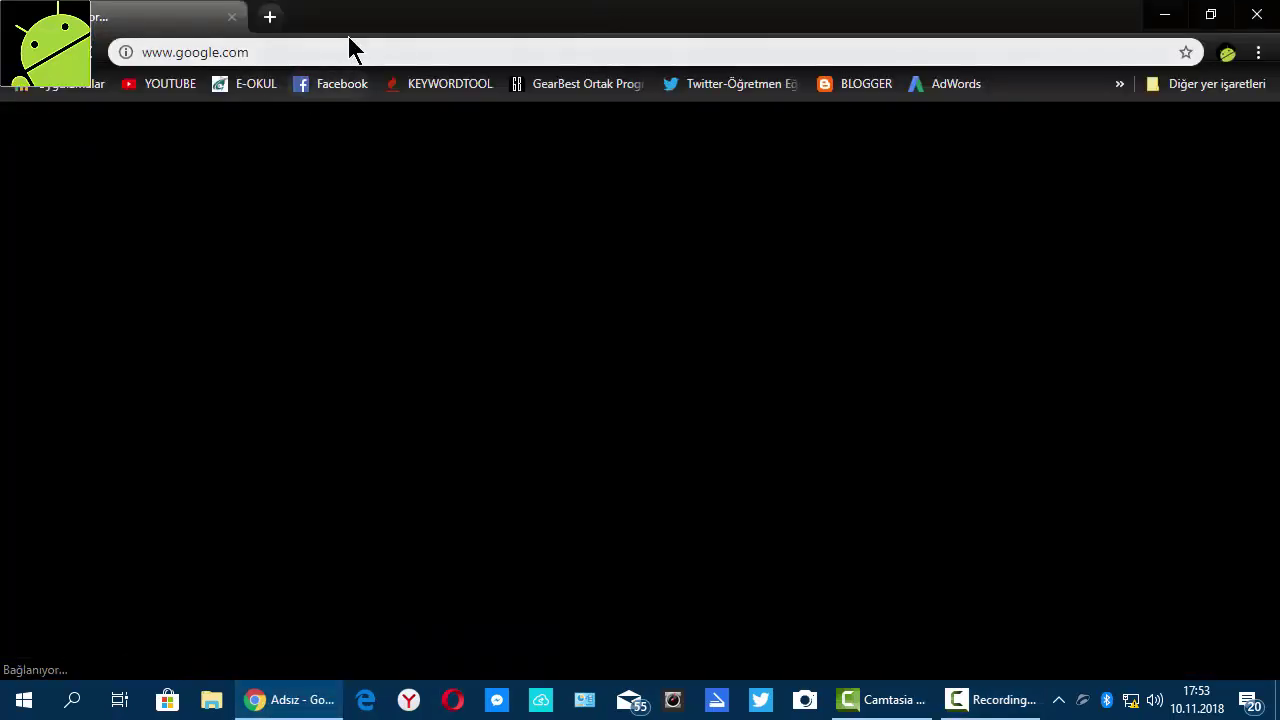
- Go to the router address 192.168.2.1, correcting the suggested 192.168.1.1
click(220, 52)
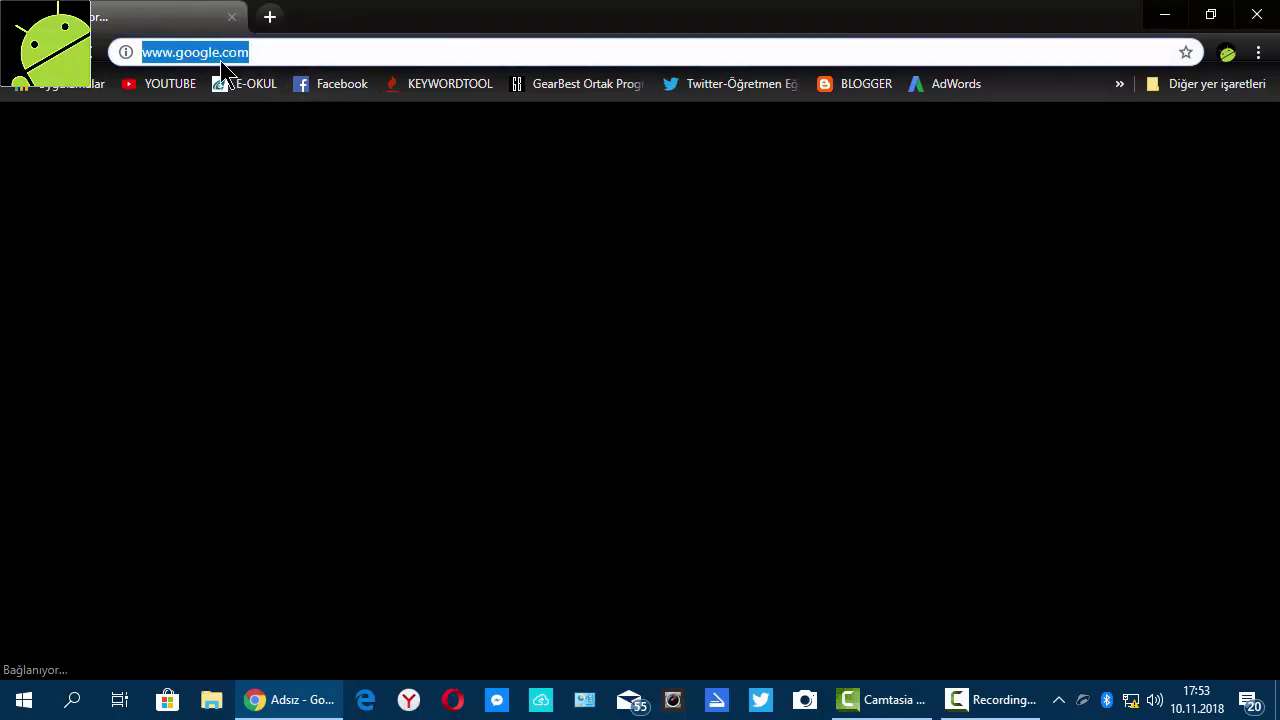
text(192)
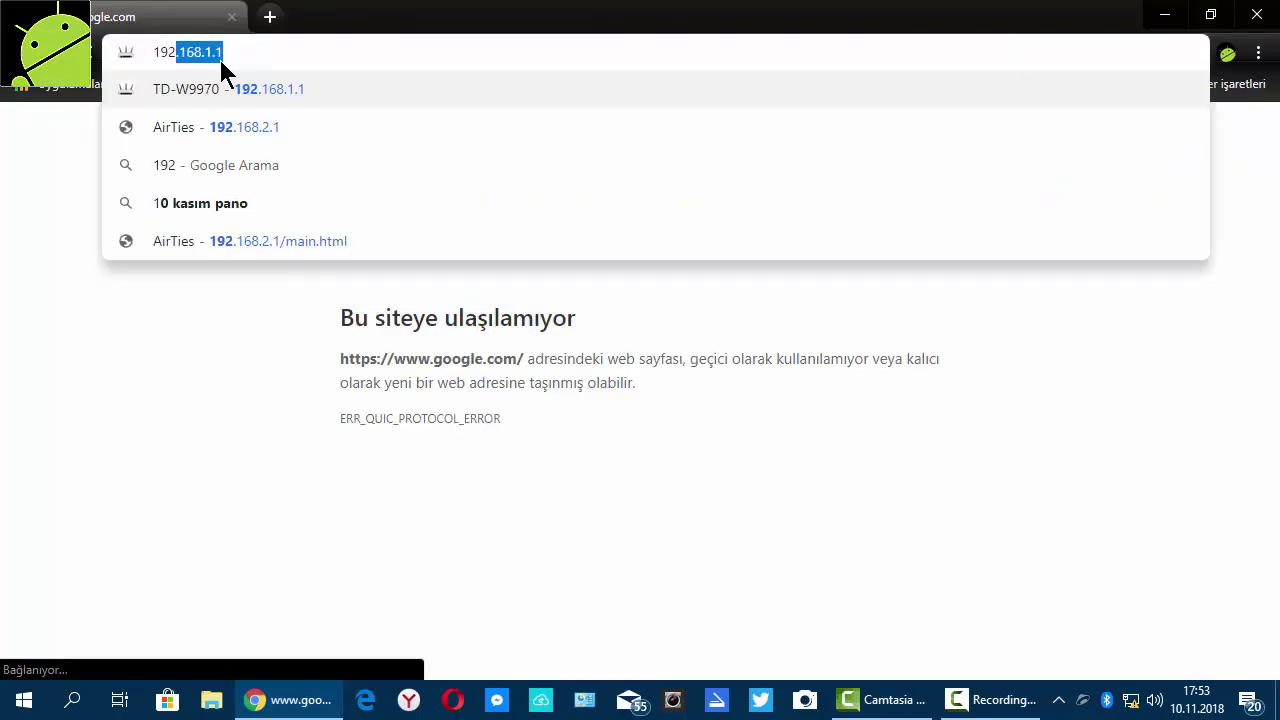
click(220, 56)
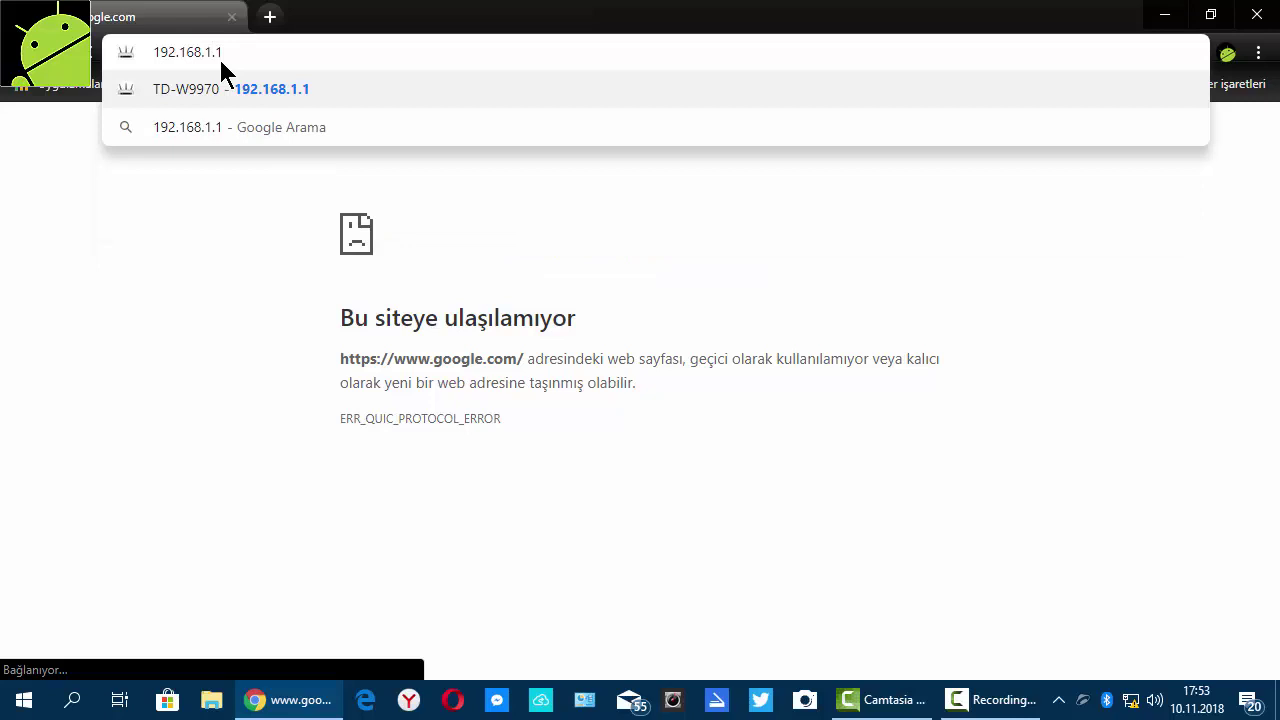
key(Left)
key(BackSpace)
text(2)
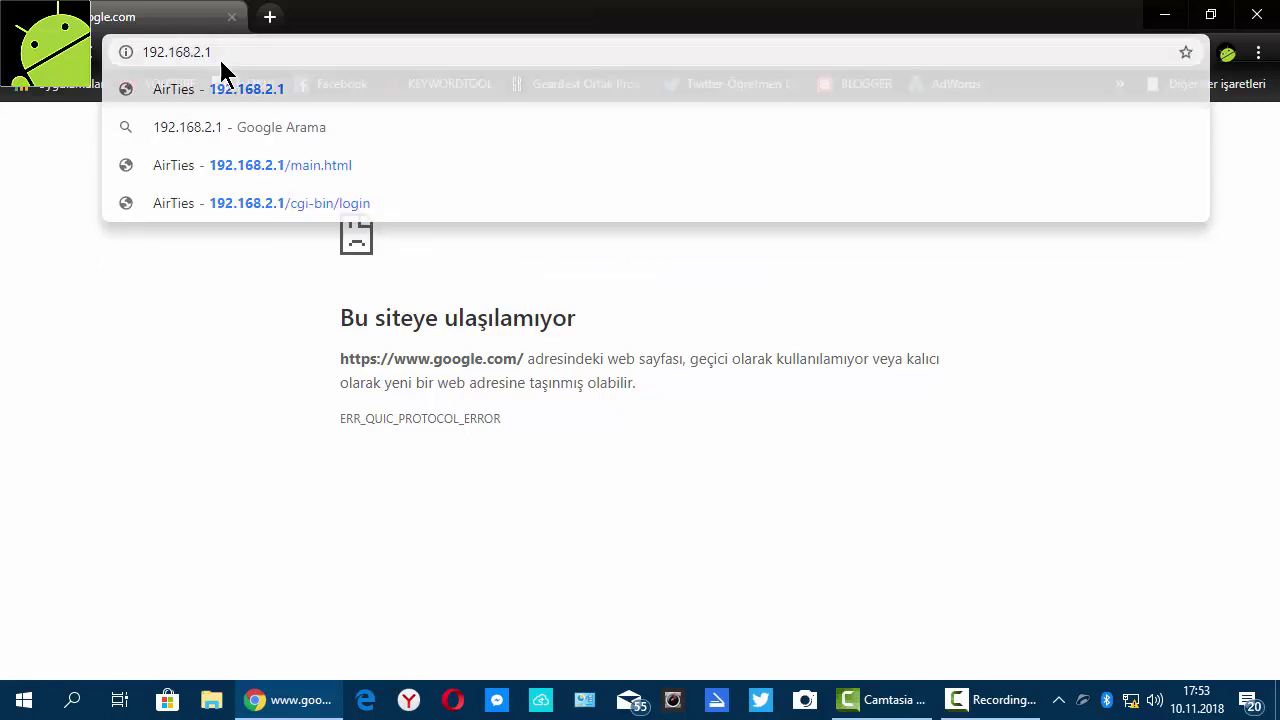
key(Return)
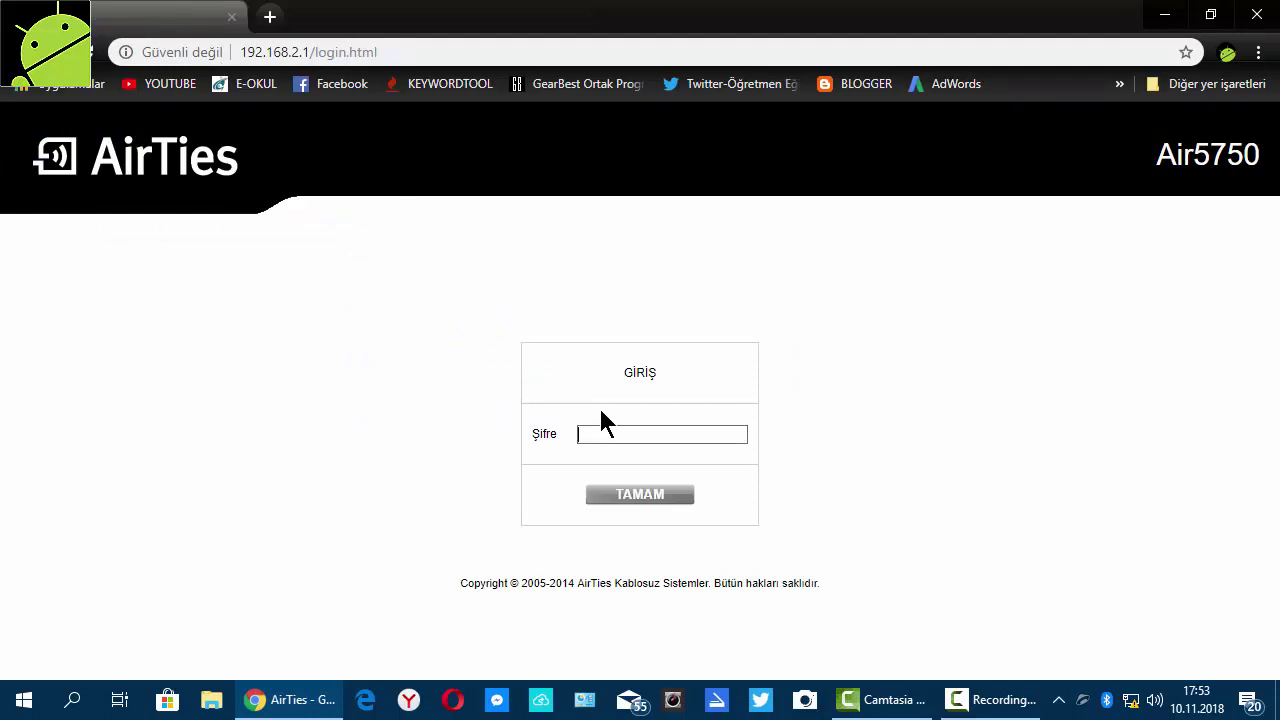
- Log in to the router and open the Hızlı Kurulum page's Internet connection fields
click(632, 494)
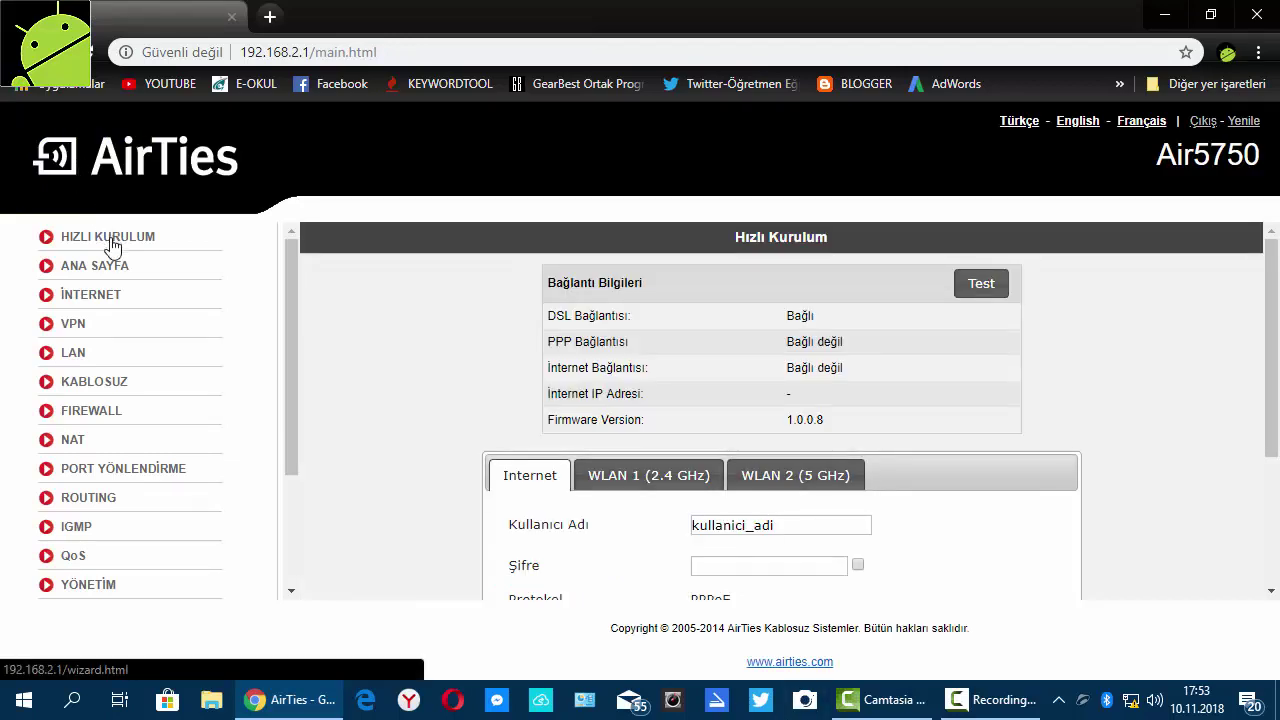
click(110, 242)
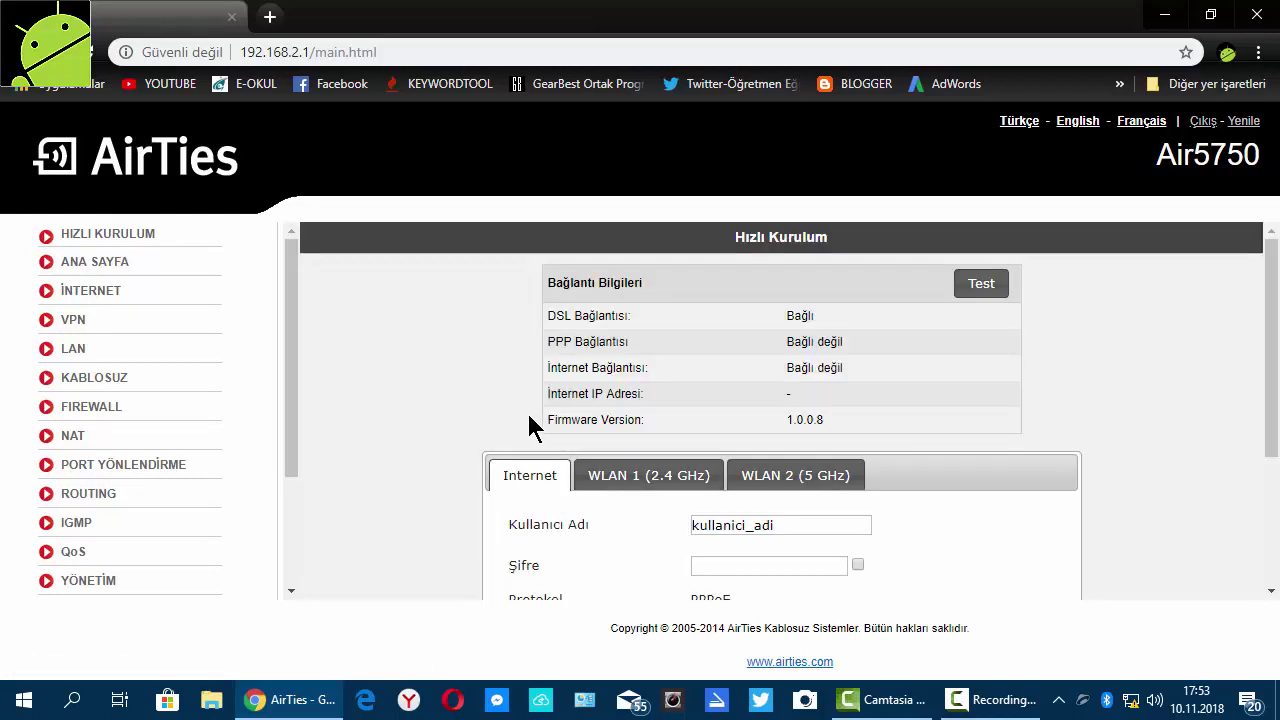
scroll(535, 415, down, 1)
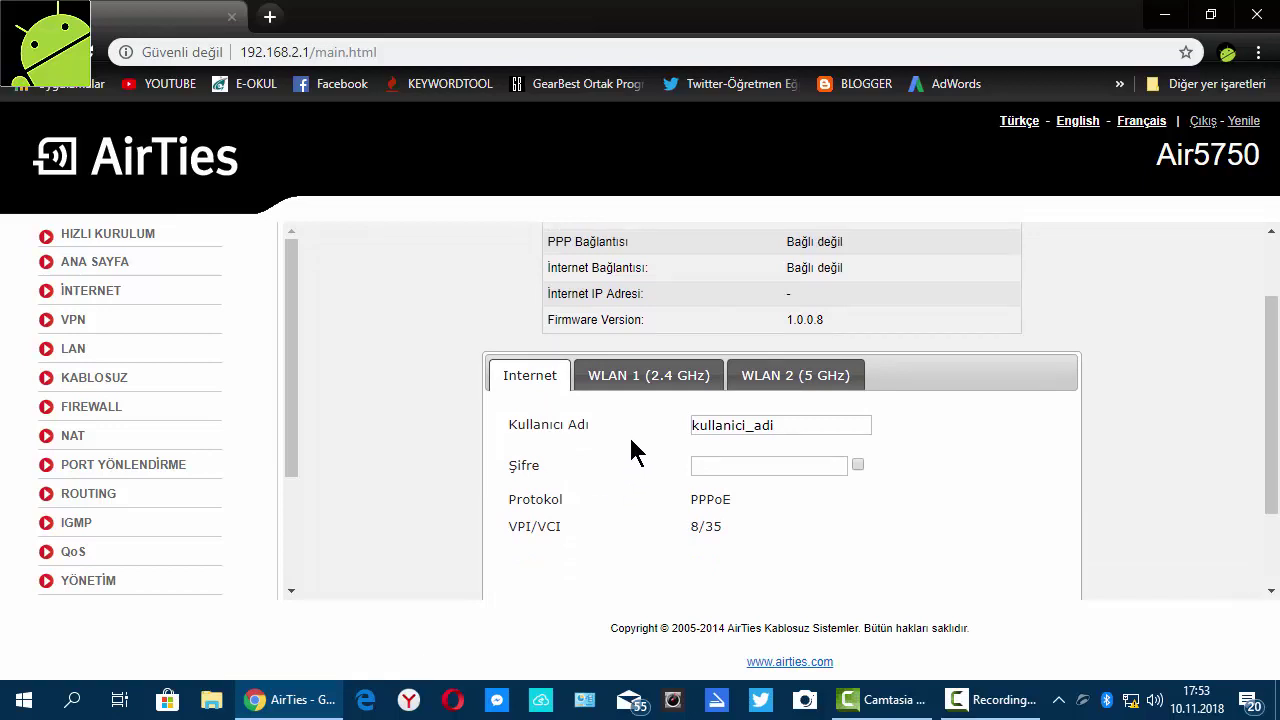
- Enter the ISP's PPPoE user name and account password on the Internet tab
click(718, 428)
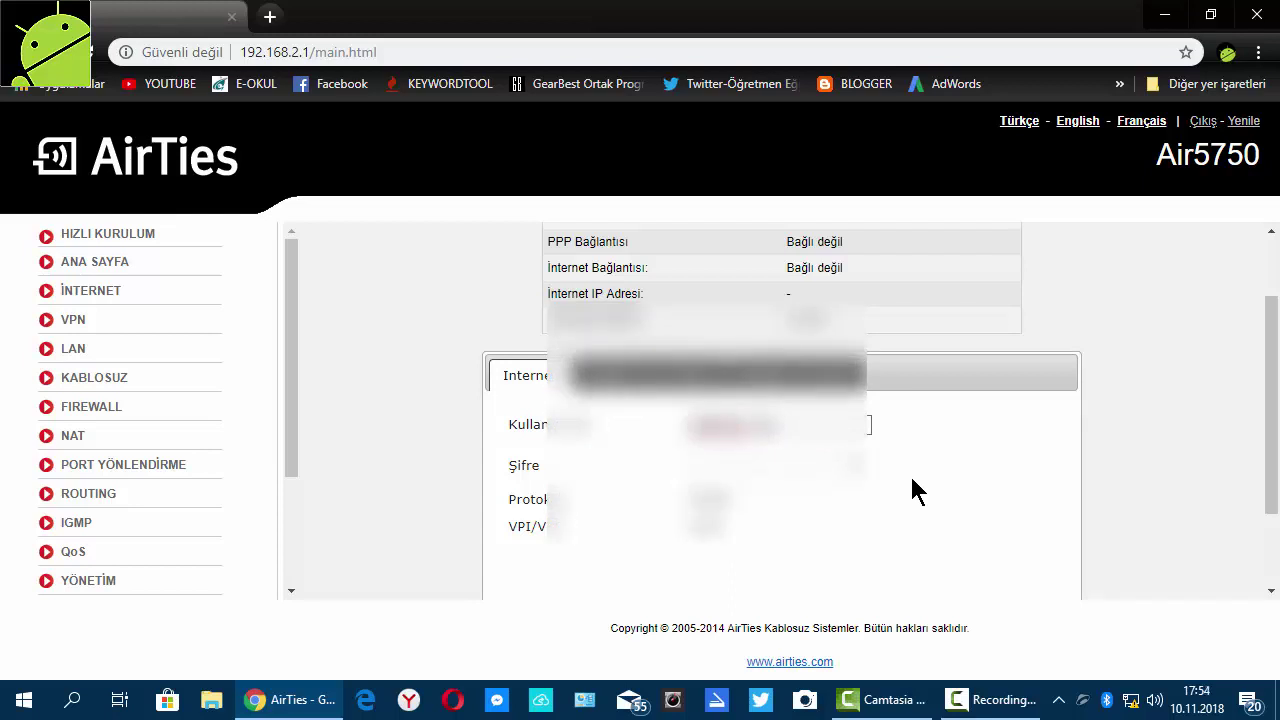
text(1@ttnet)
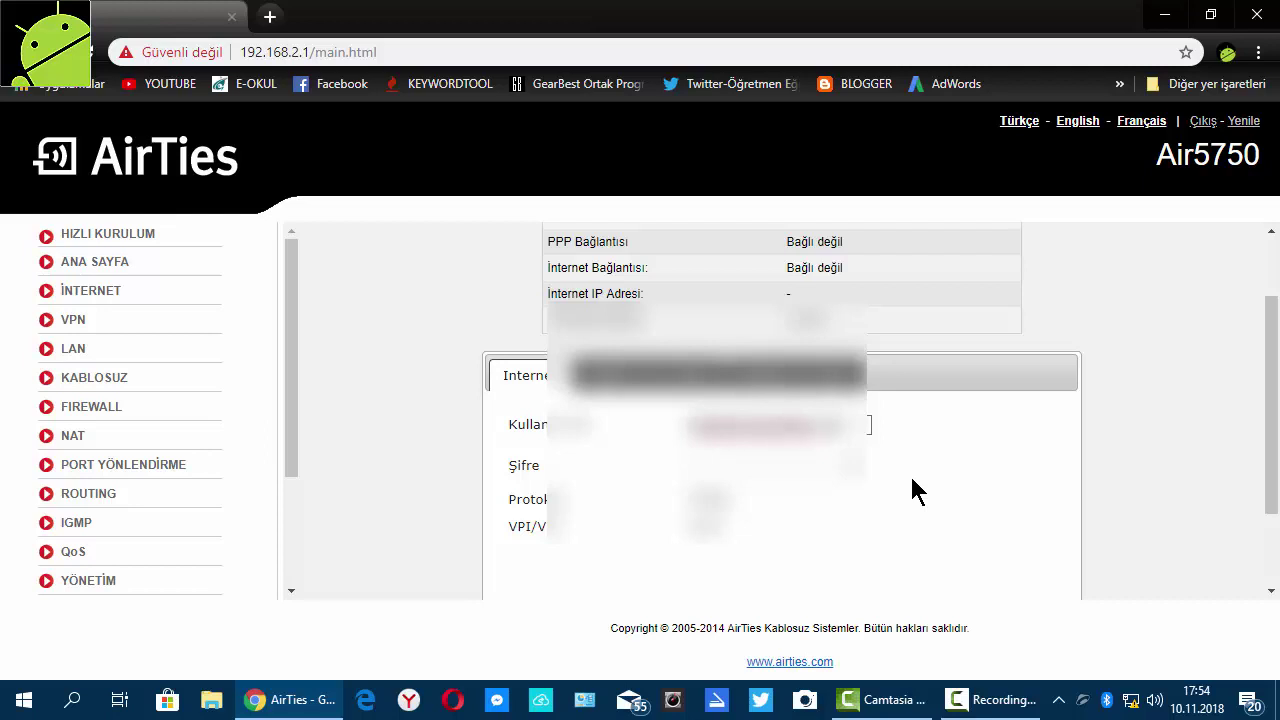
key(BackSpace)
key(BackSpace)
key(BackSpace)
key(BackSpace)
key(BackSpace)
key(BackSpace)
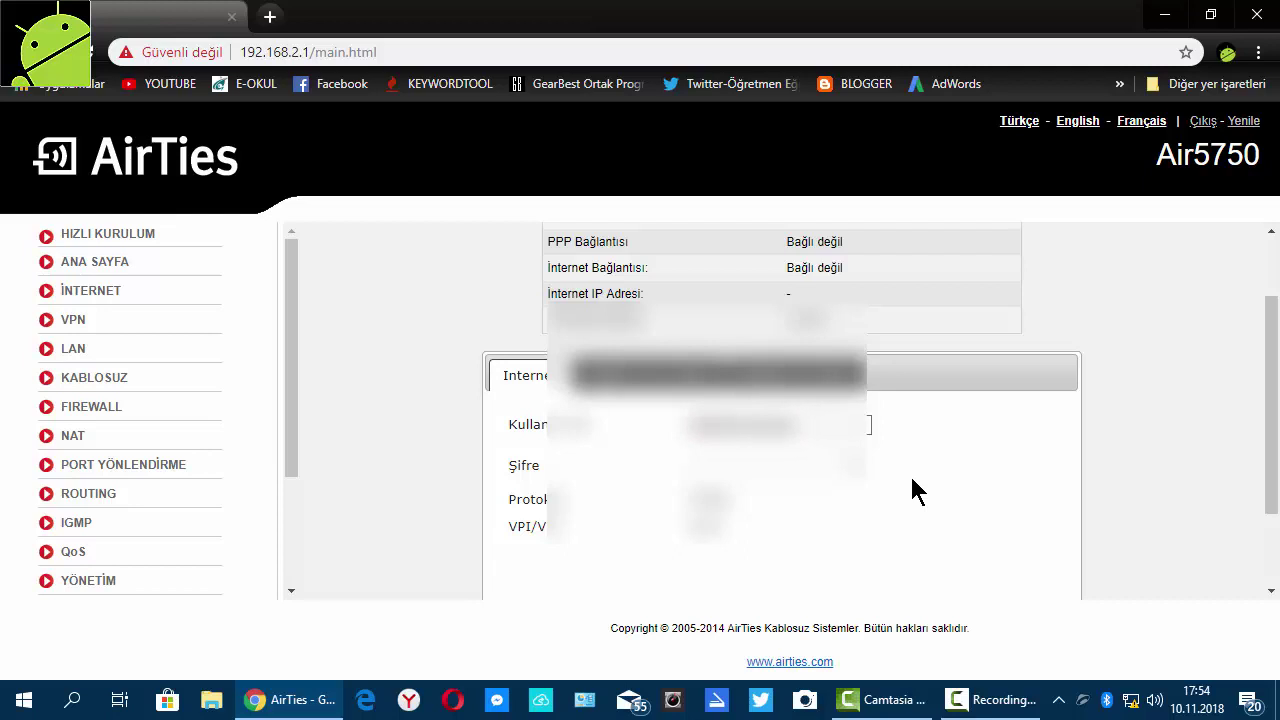
key(BackSpace)
key(BackSpace)
key(BackSpace)
key(BackSpace)
key(BackSpace)
key(BackSpace)
key(BackSpace)
key(BackSpace)
key(BackSpace)
key(BackSpace)
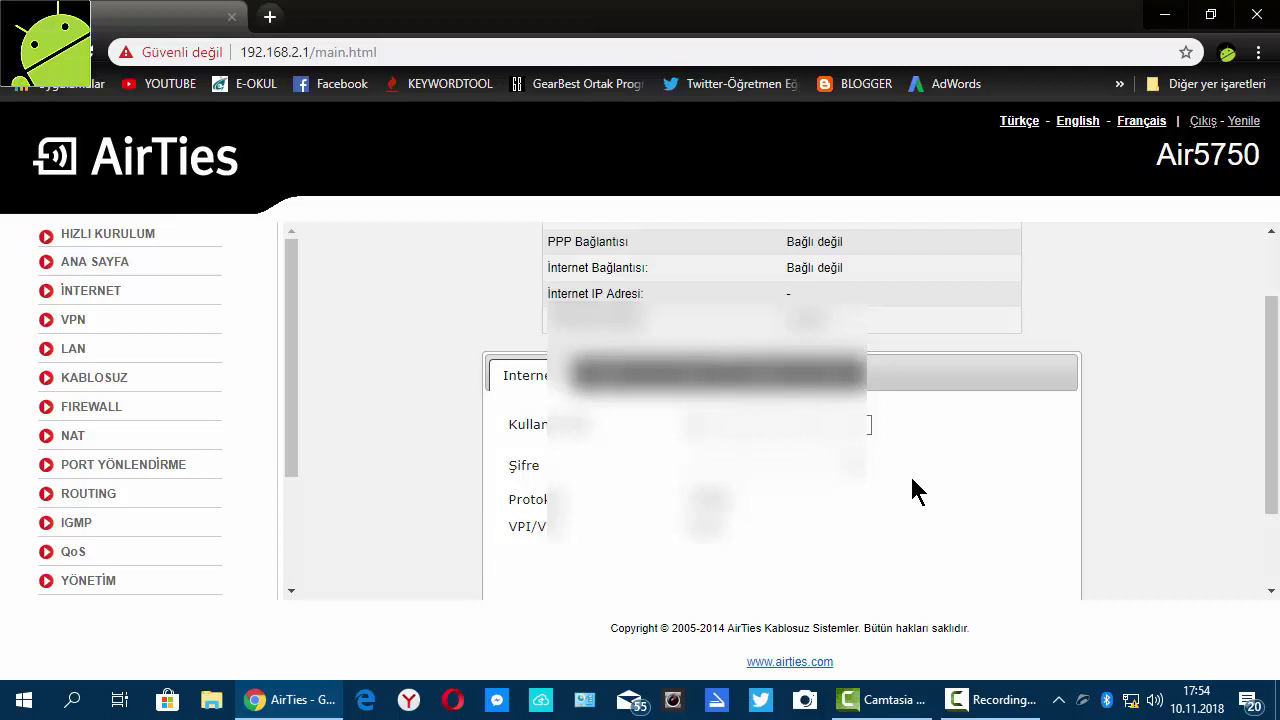
text(ttnet@tt)
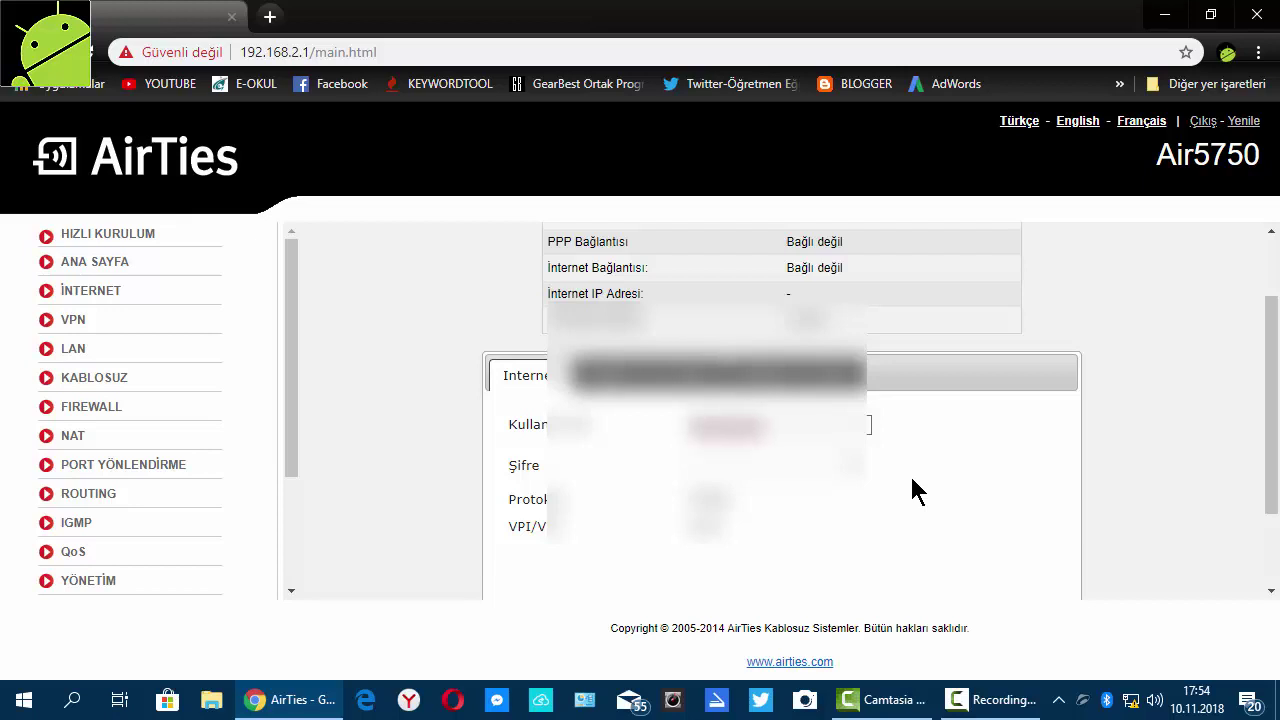
text(netet)
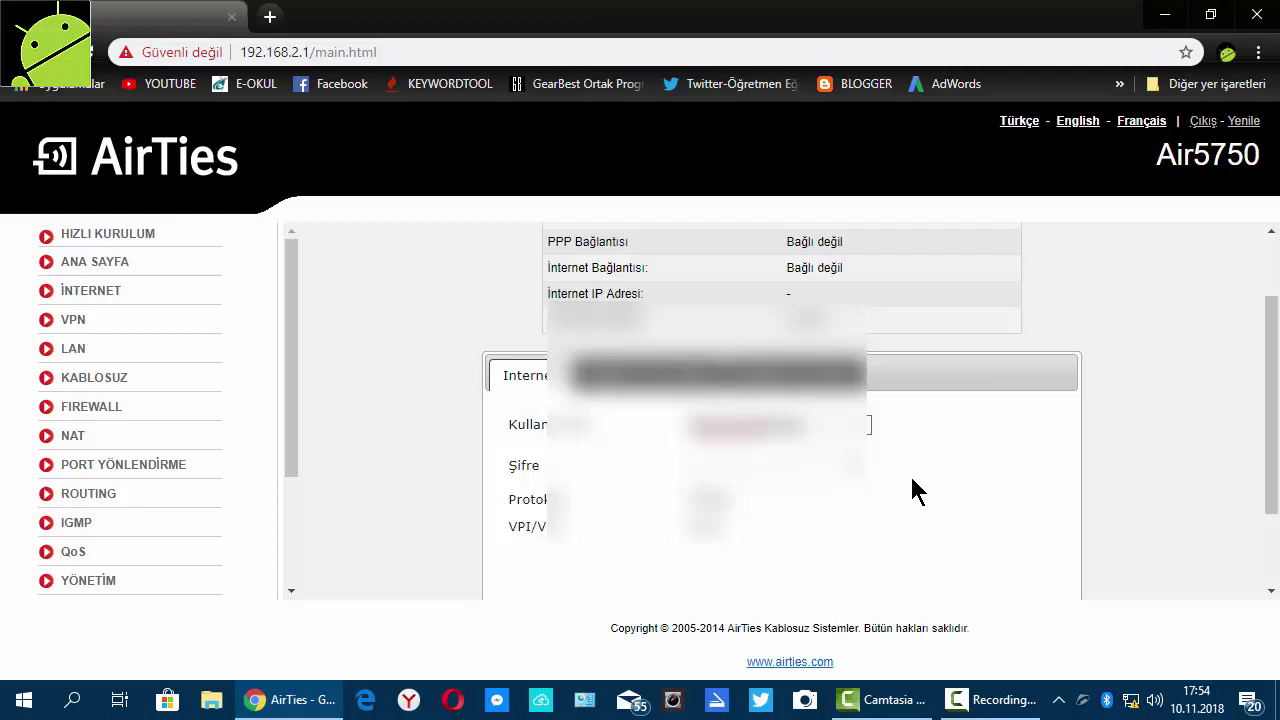
key(Tab)
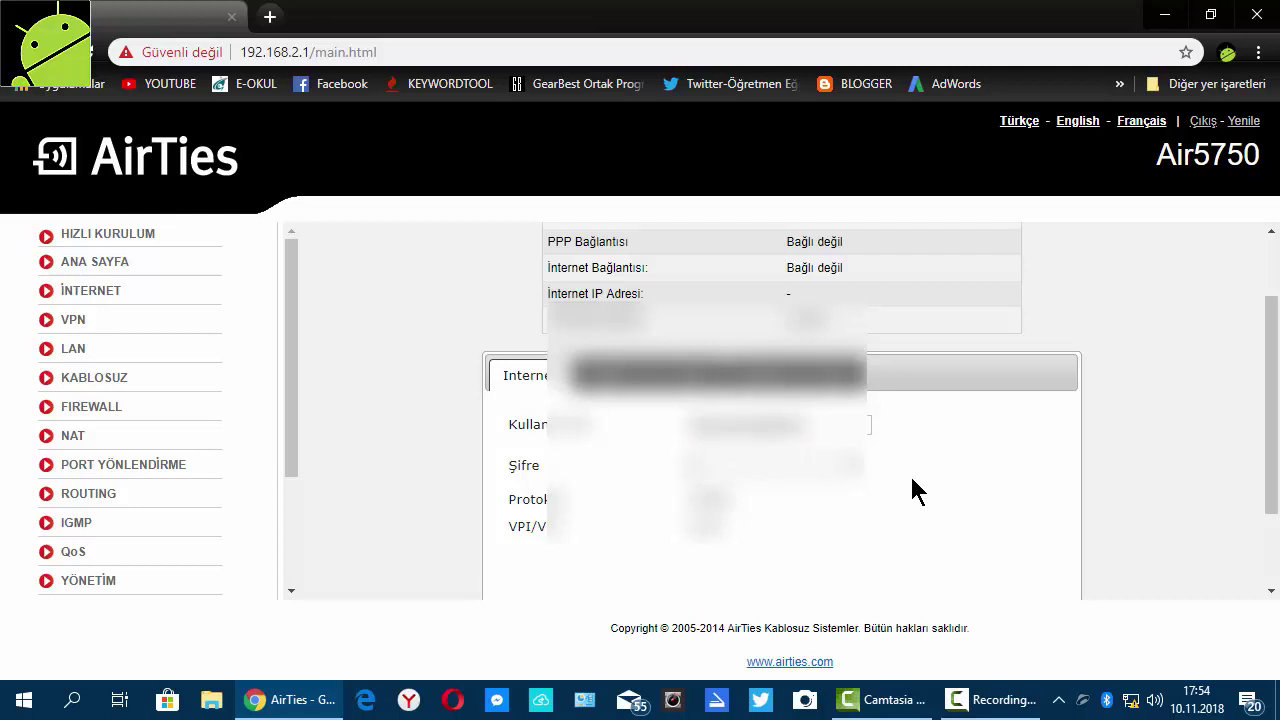
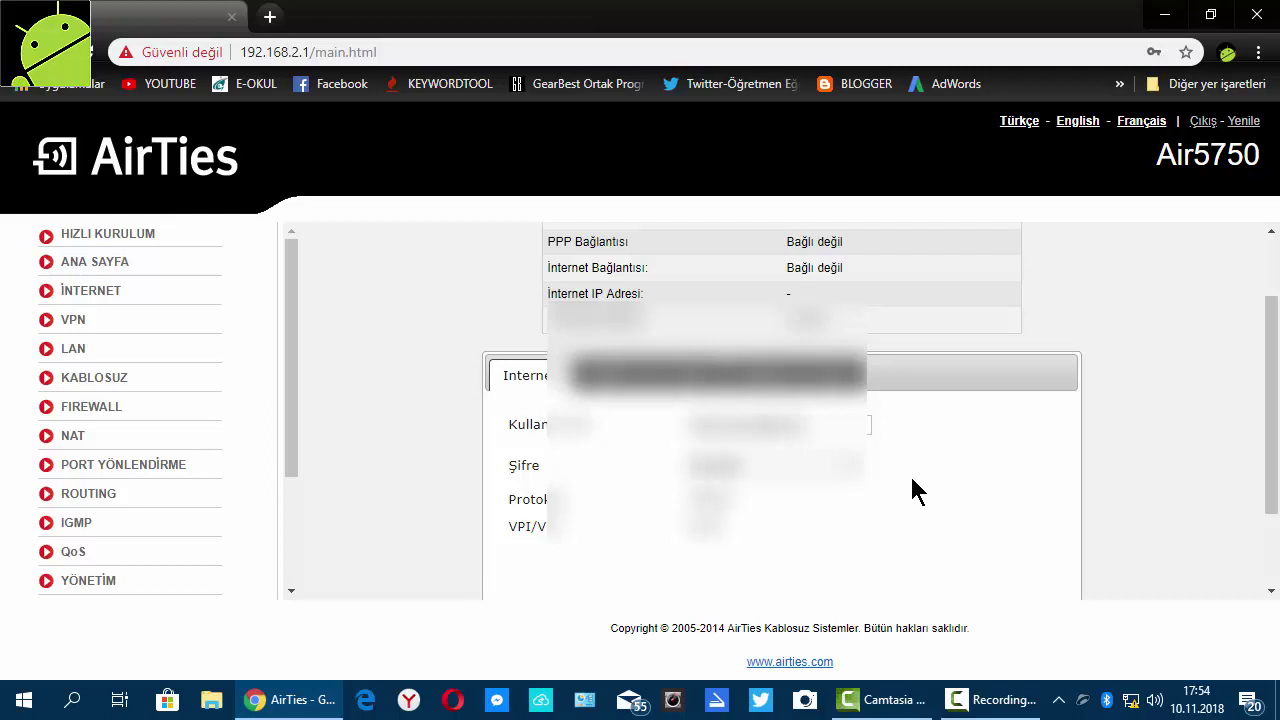
scroll(935, 552, down, 1)
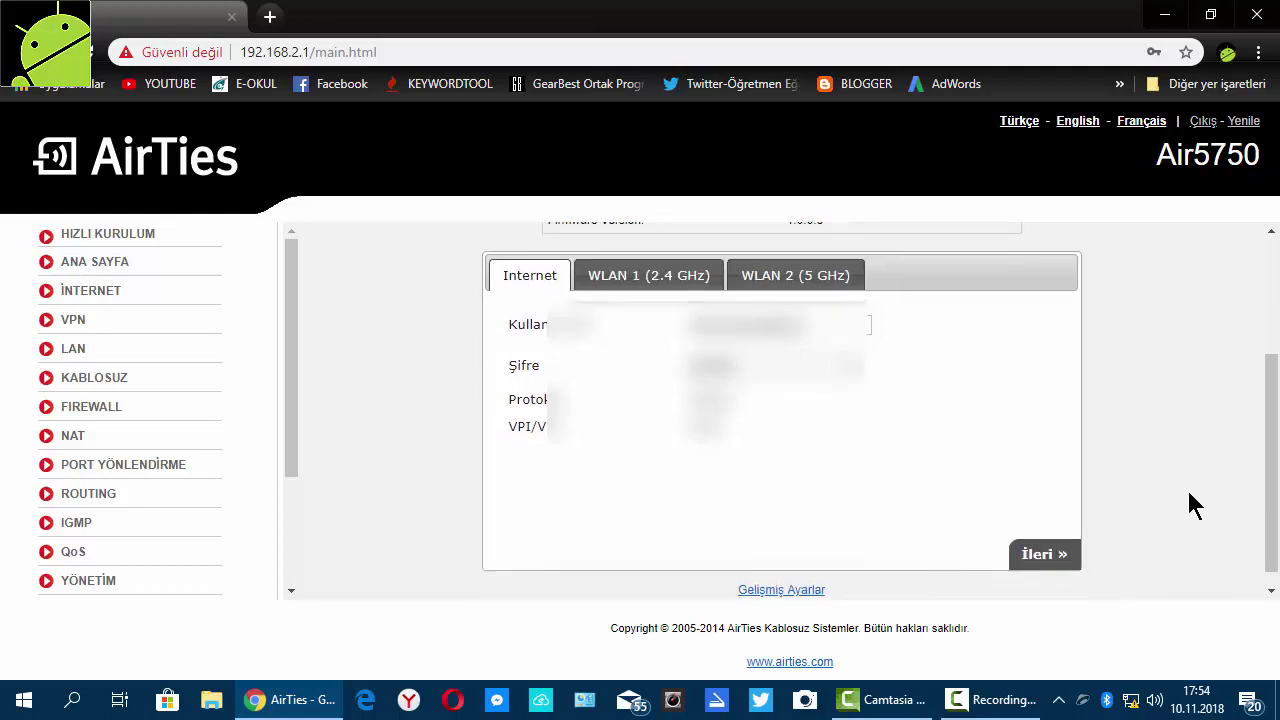
- Move to the 2.4 GHz Wi-Fi settings and replace the network name with a new one
click(1037, 557)
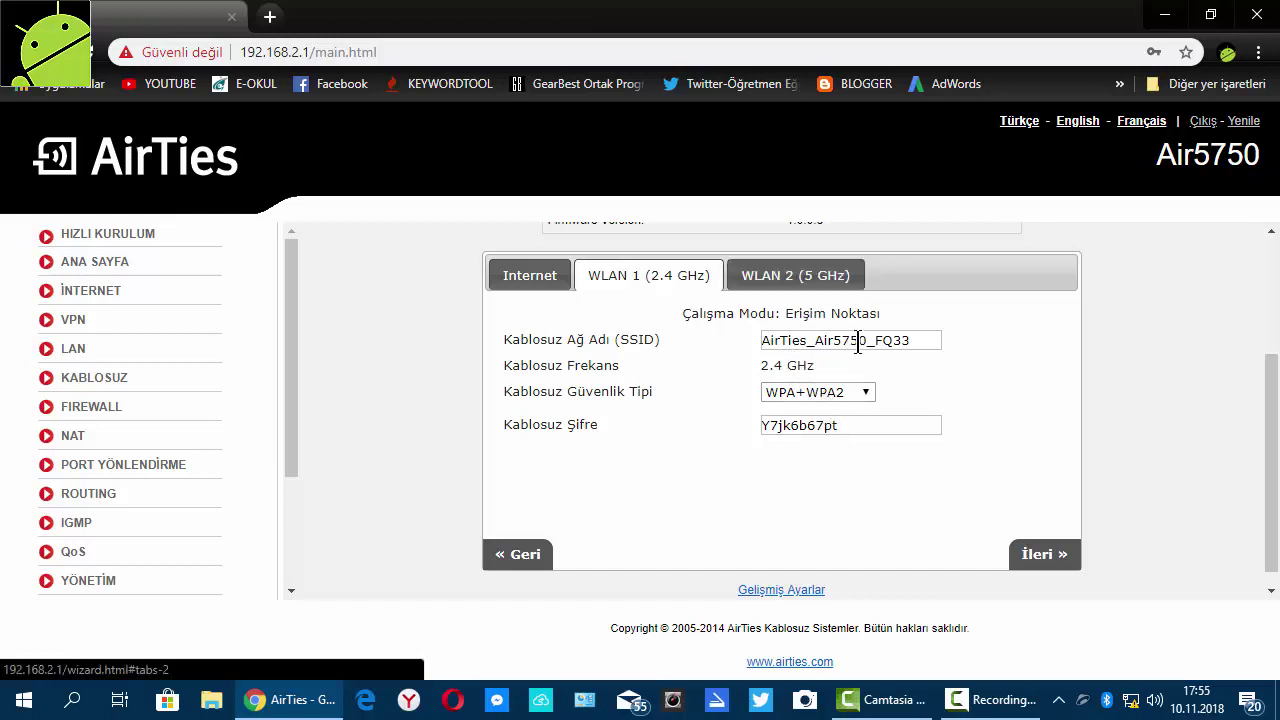
click(940, 346)
double_click(937, 346)
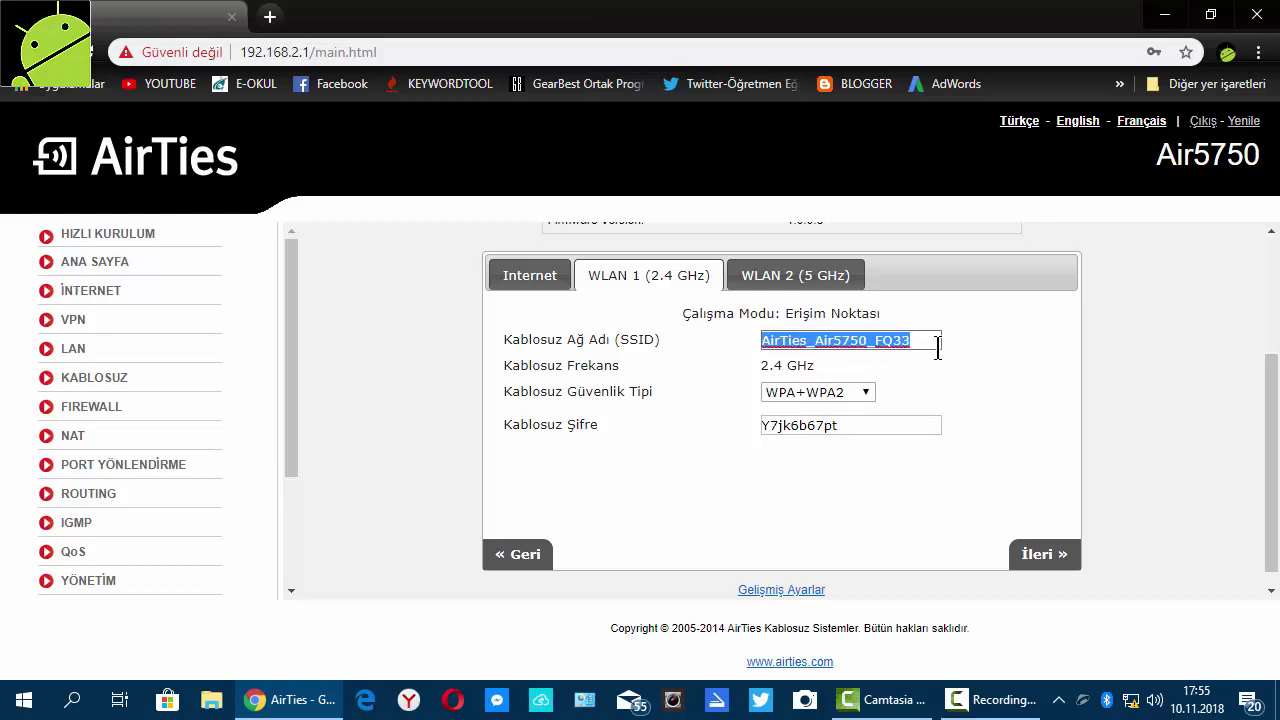
key(BackSpace)
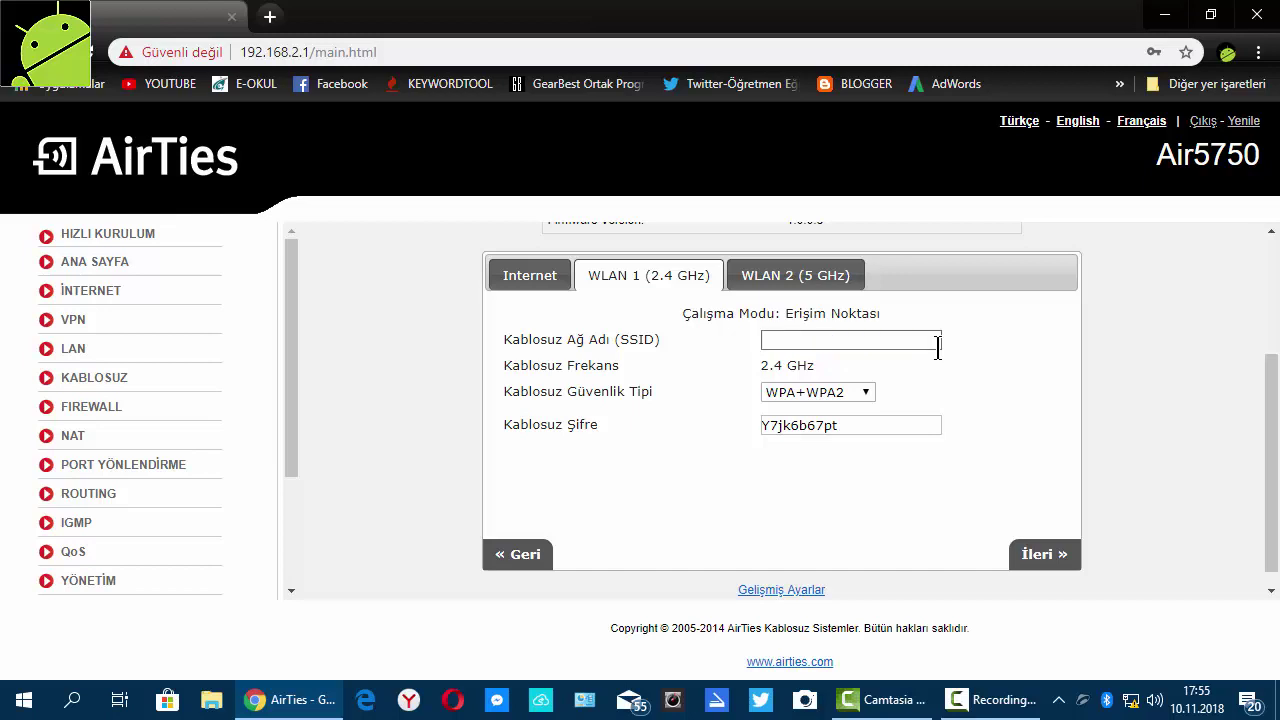
text(Ali)
- Keep WPA+WPA2 security and set a new 2.4 GHz wireless password
click(845, 390)
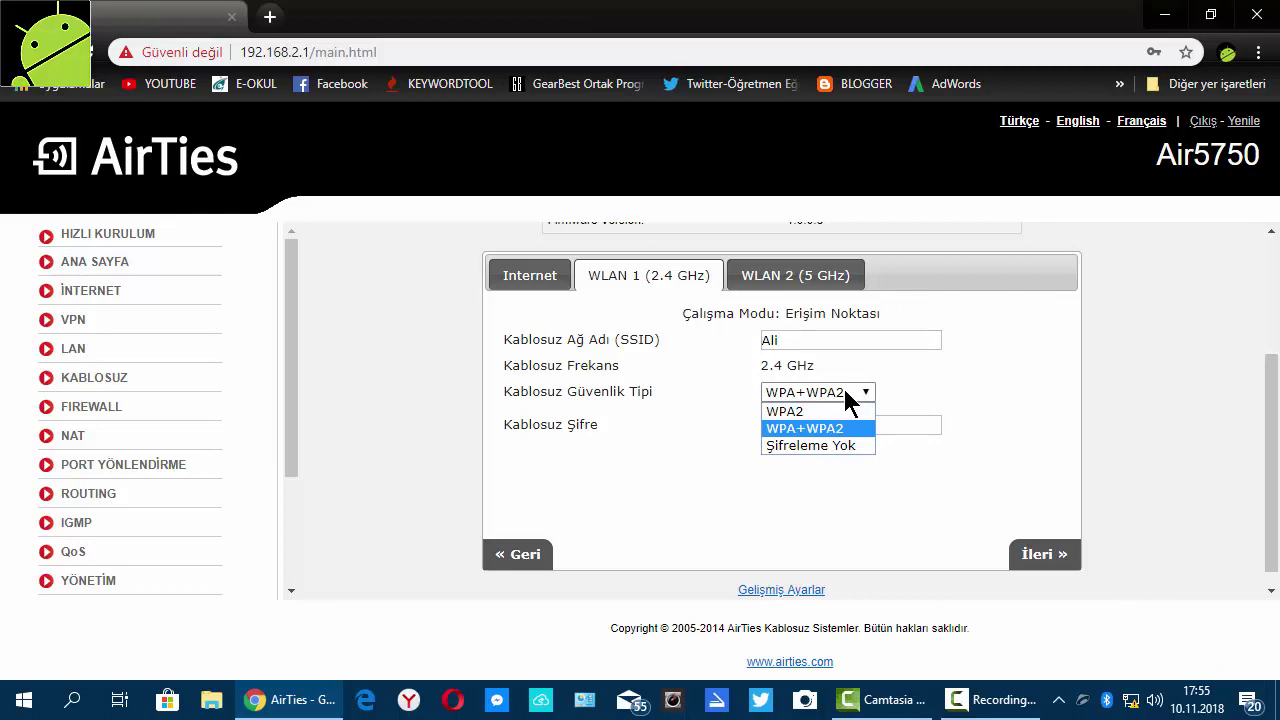
click(845, 392)
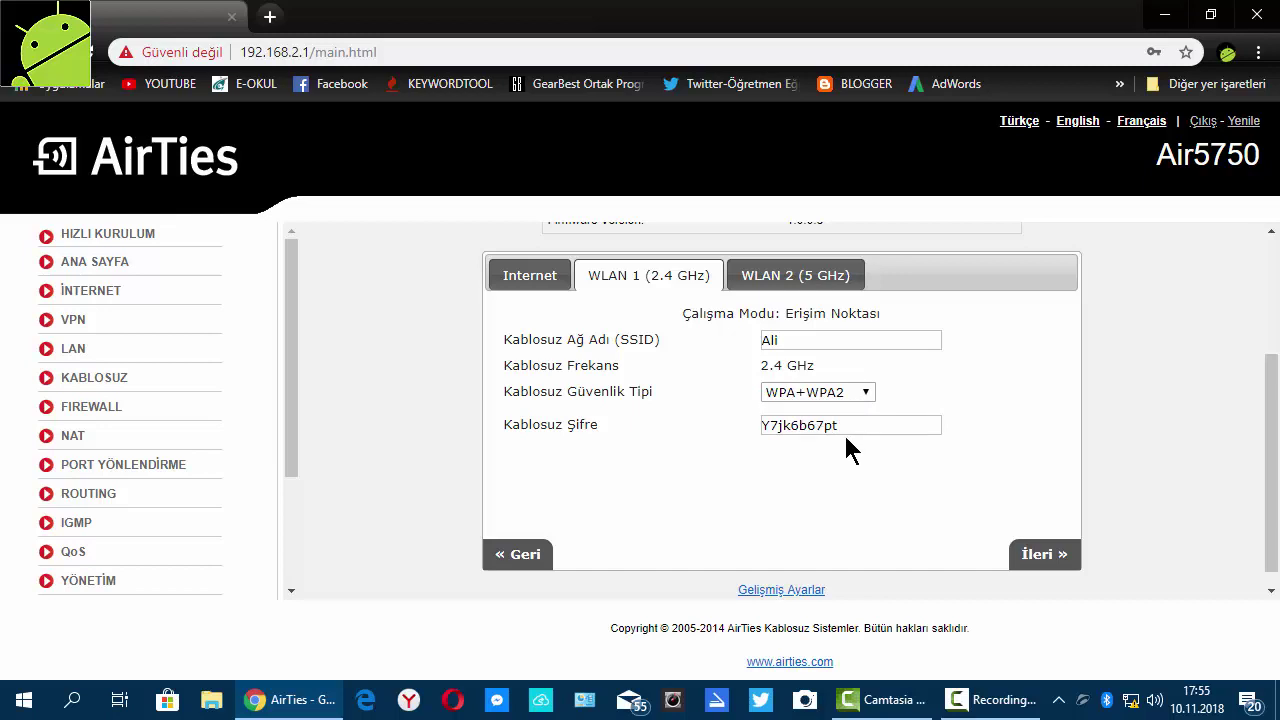
double_click(843, 427)
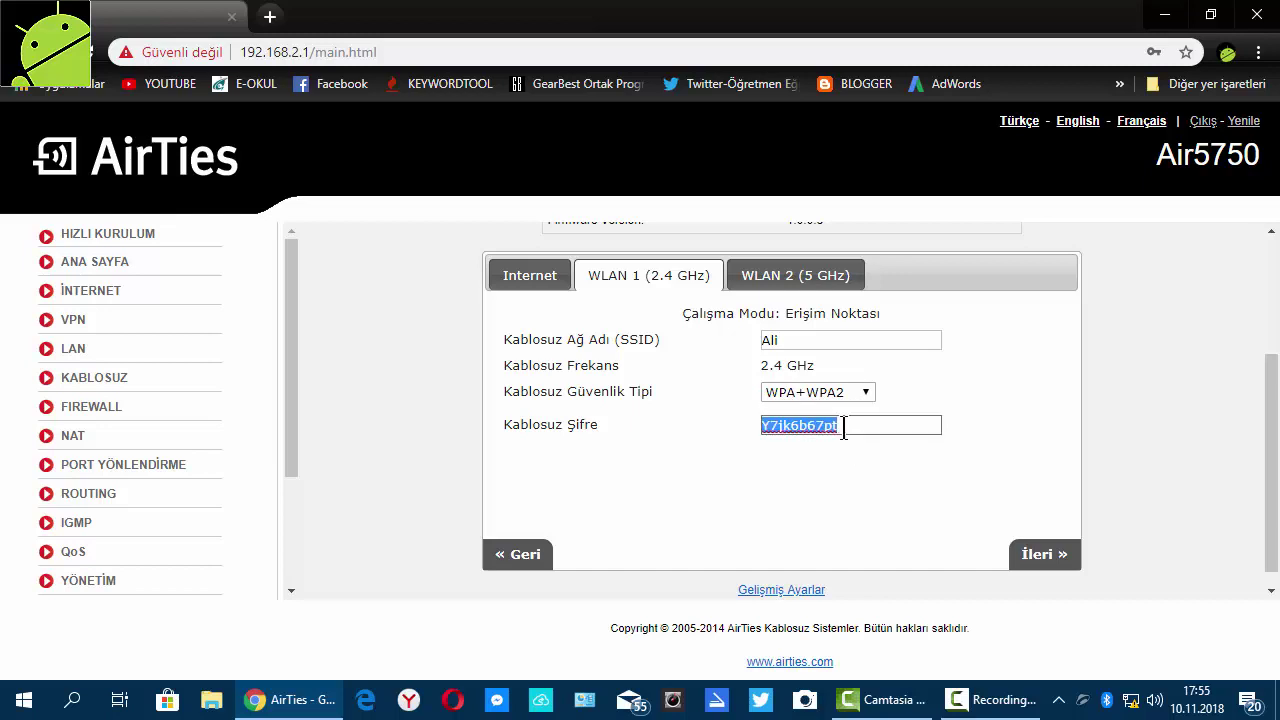
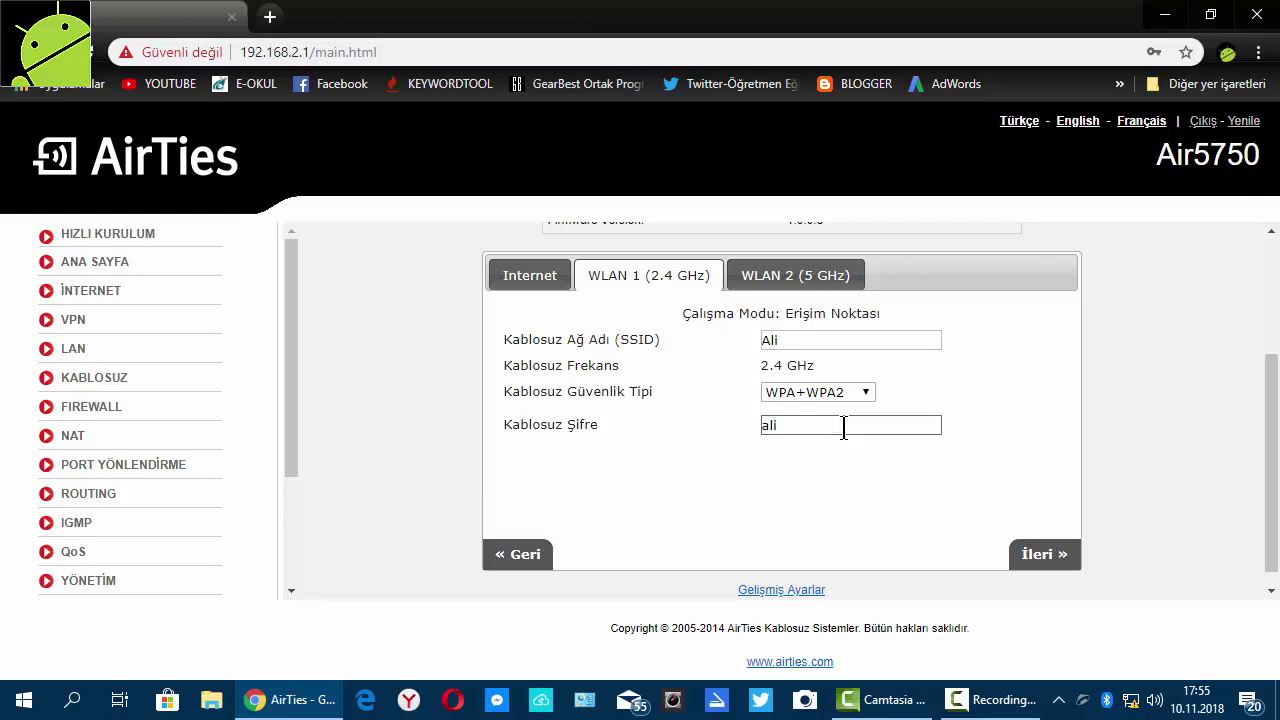
scroll(854, 447, down, 1)
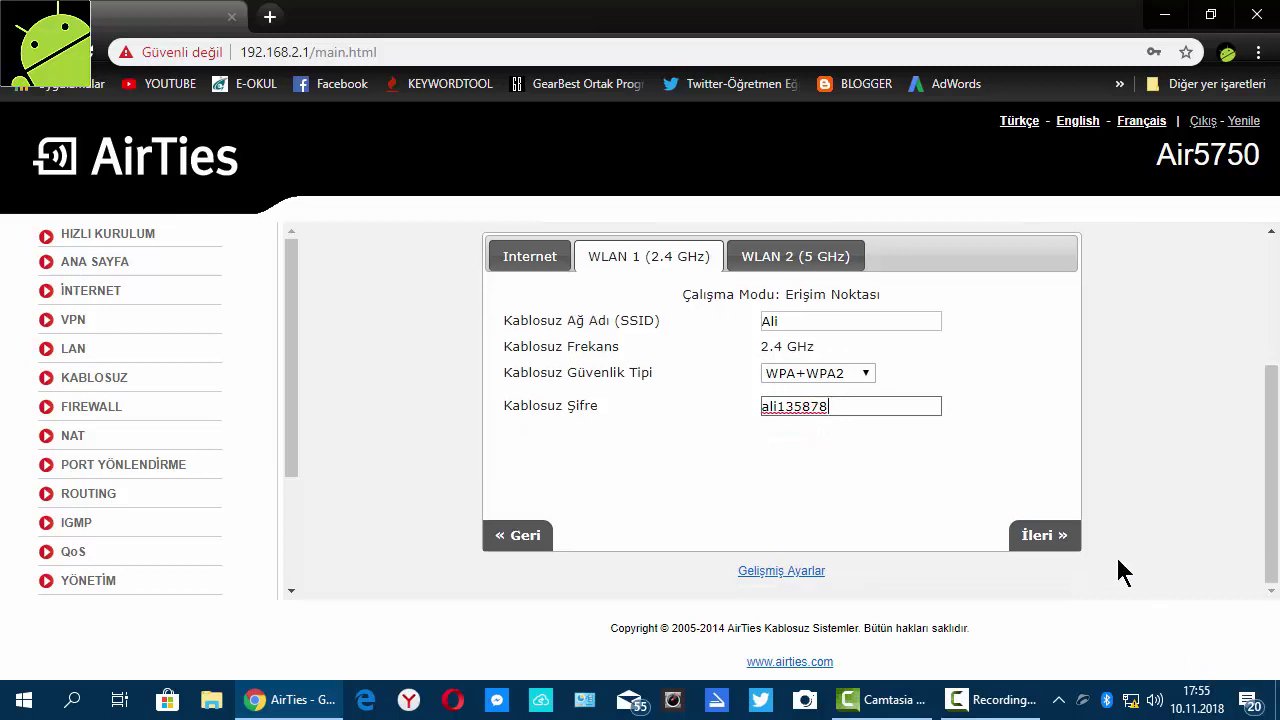
click(1055, 546)
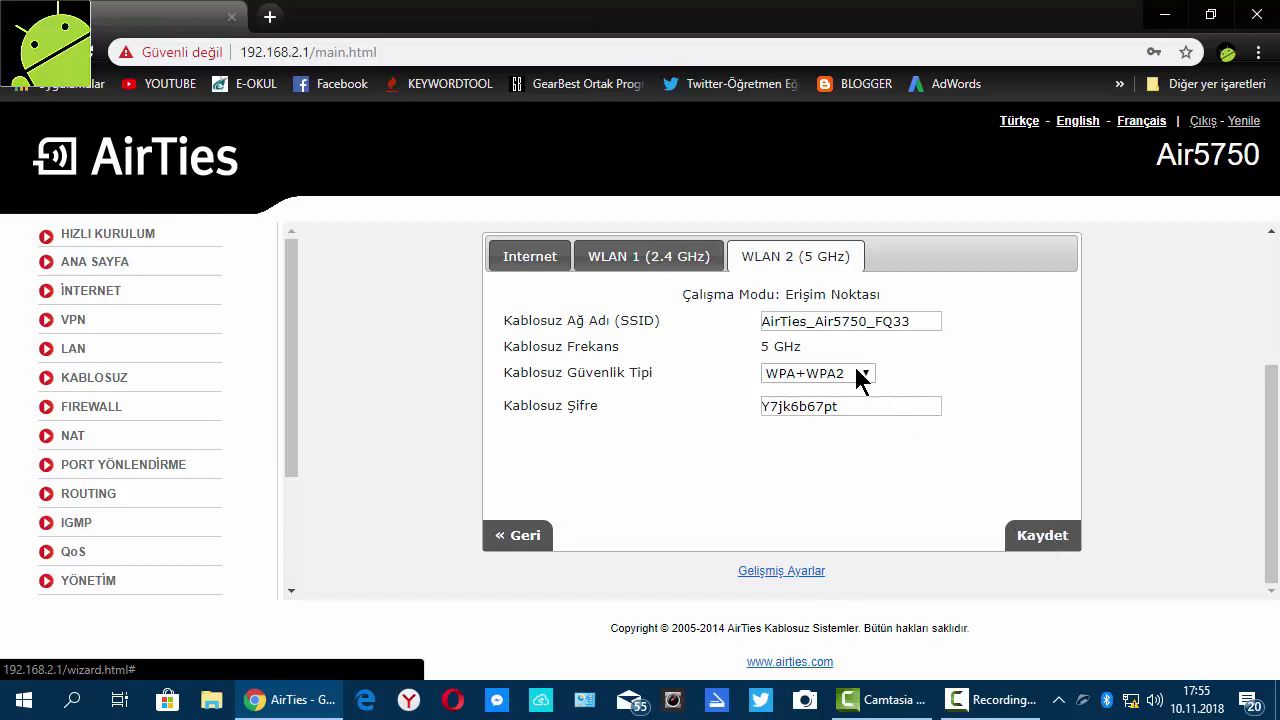
- Replace the 5 GHz WLAN 2 network name with a new name
double_click(917, 325)
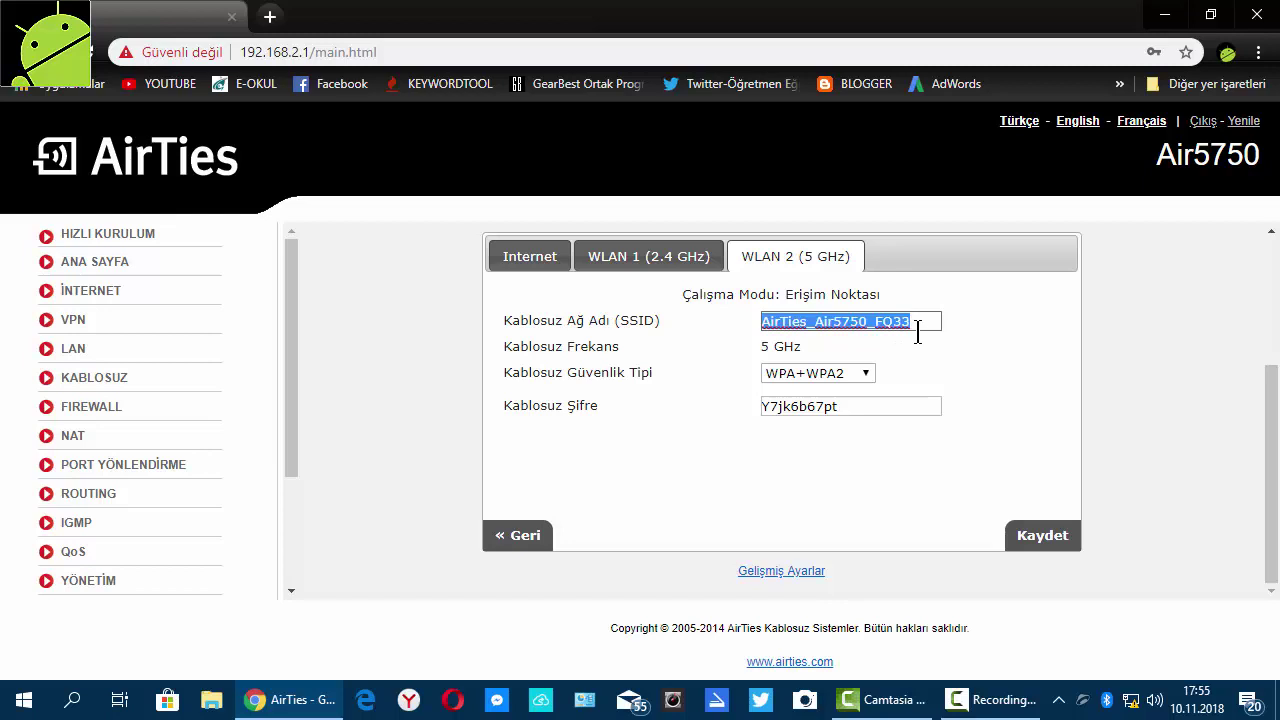
key(BackSpace)
text(Ali)
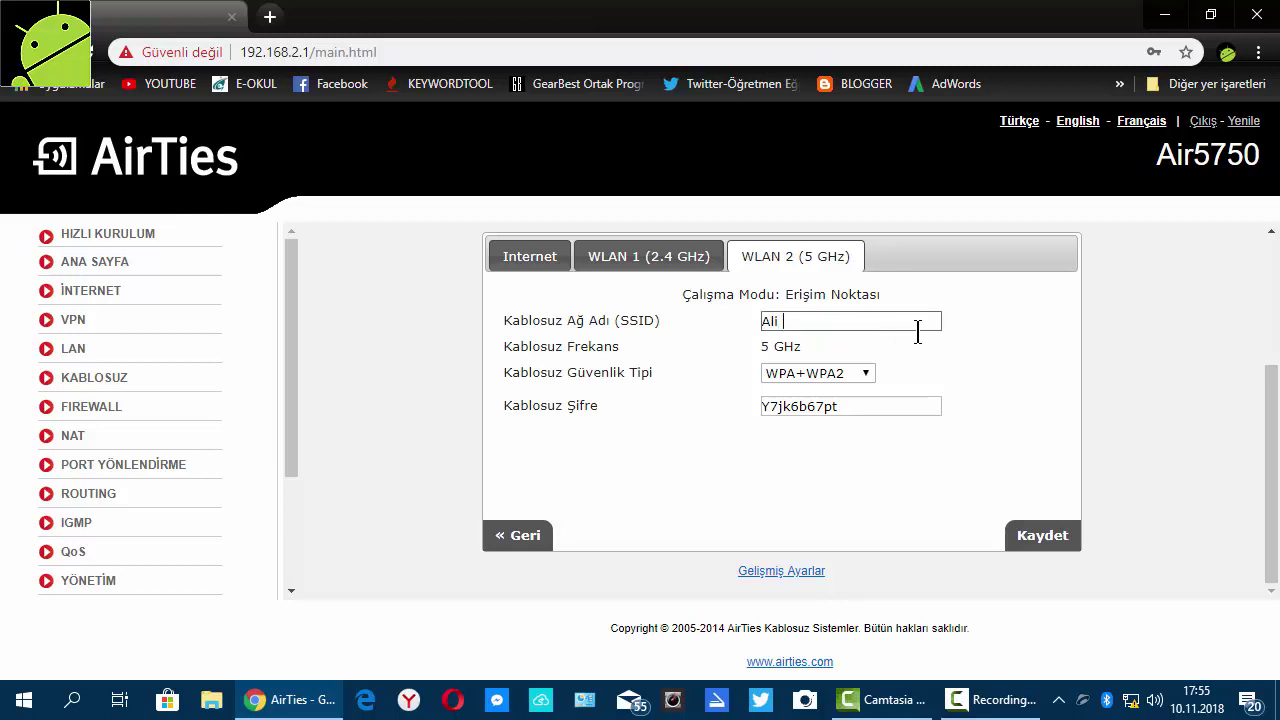
text( 5)
key(BackSpace)
key(BackSpace)
text(5)
- Replace the 5 GHz Kablosuz Şifre with a new wireless password
double_click(842, 410)
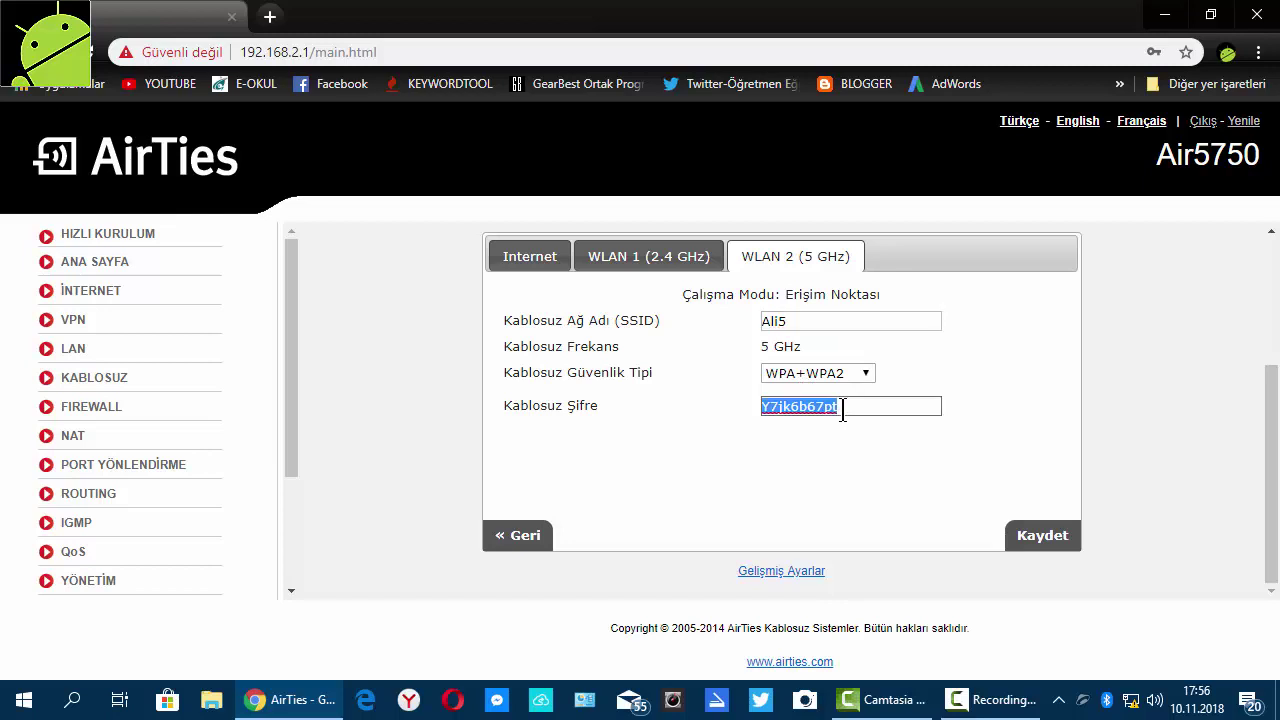
key(BackSpace)
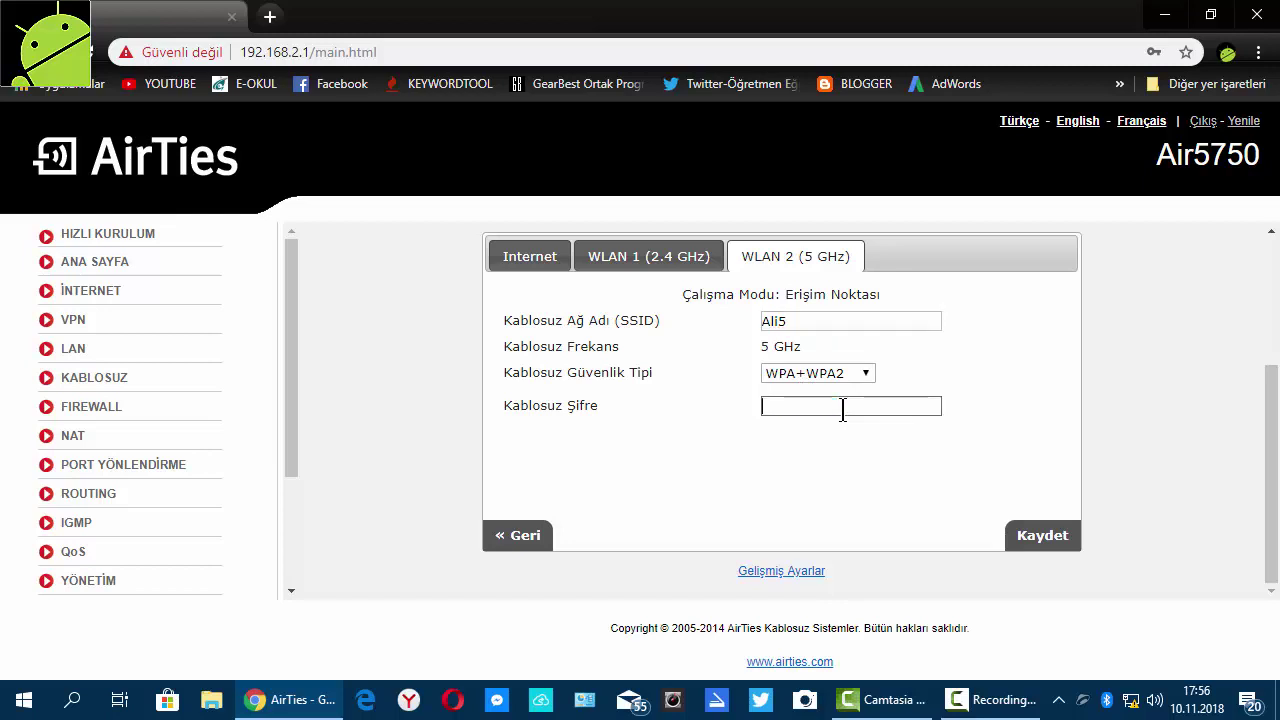
- Save the quick setup with Kaydet and return to the Windows desktop
click(1050, 537)
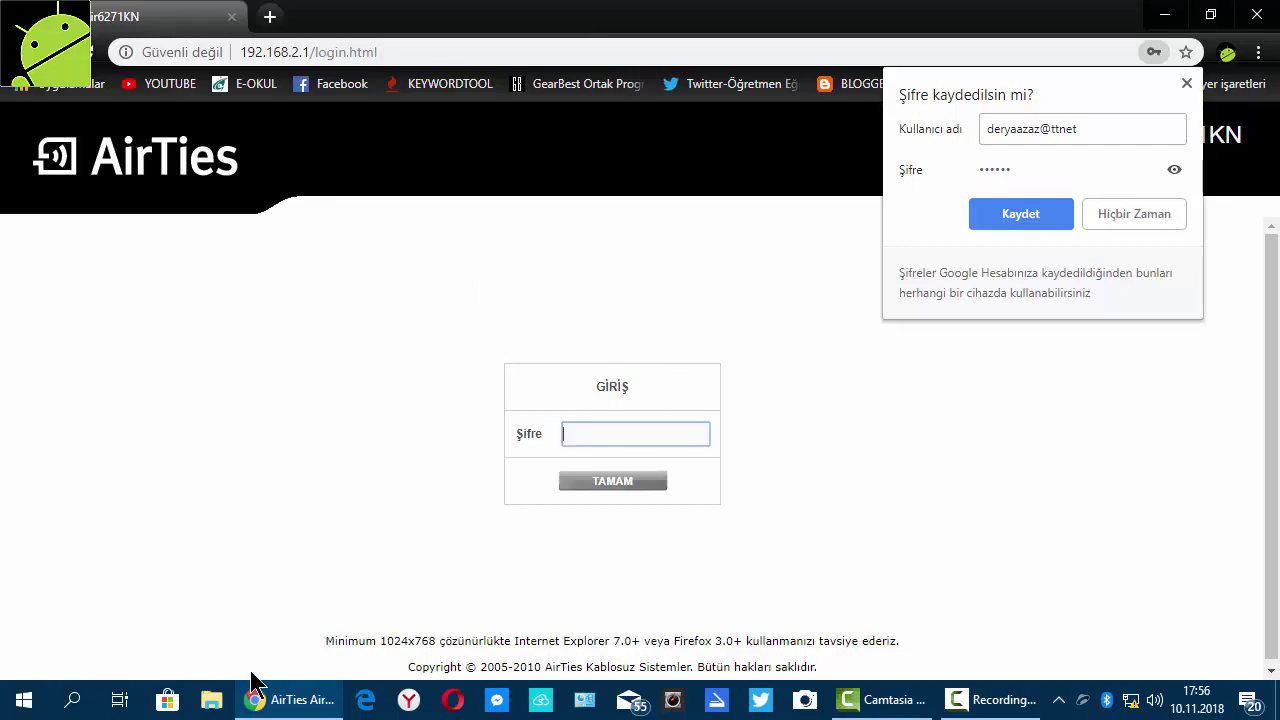
click(367, 699)
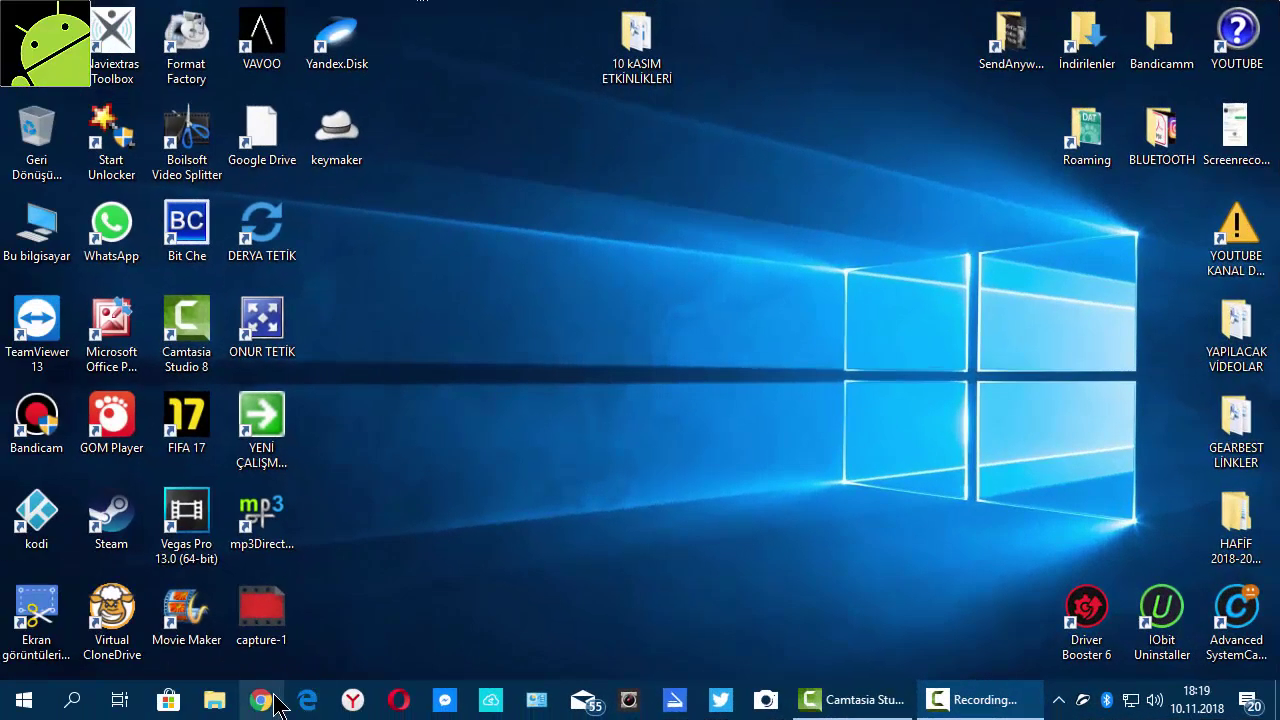
- Reopen Chrome, load YouTube, then search Google for SPEEDTEST
click(274, 698)
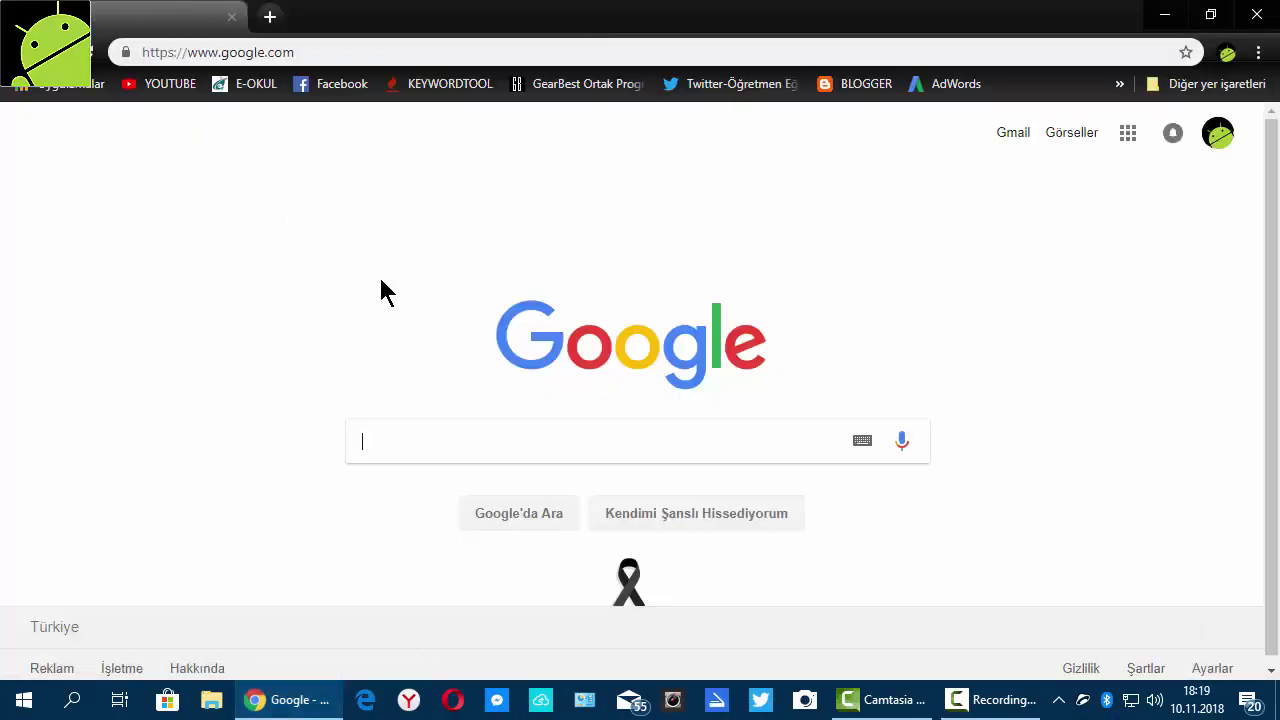
click(170, 86)
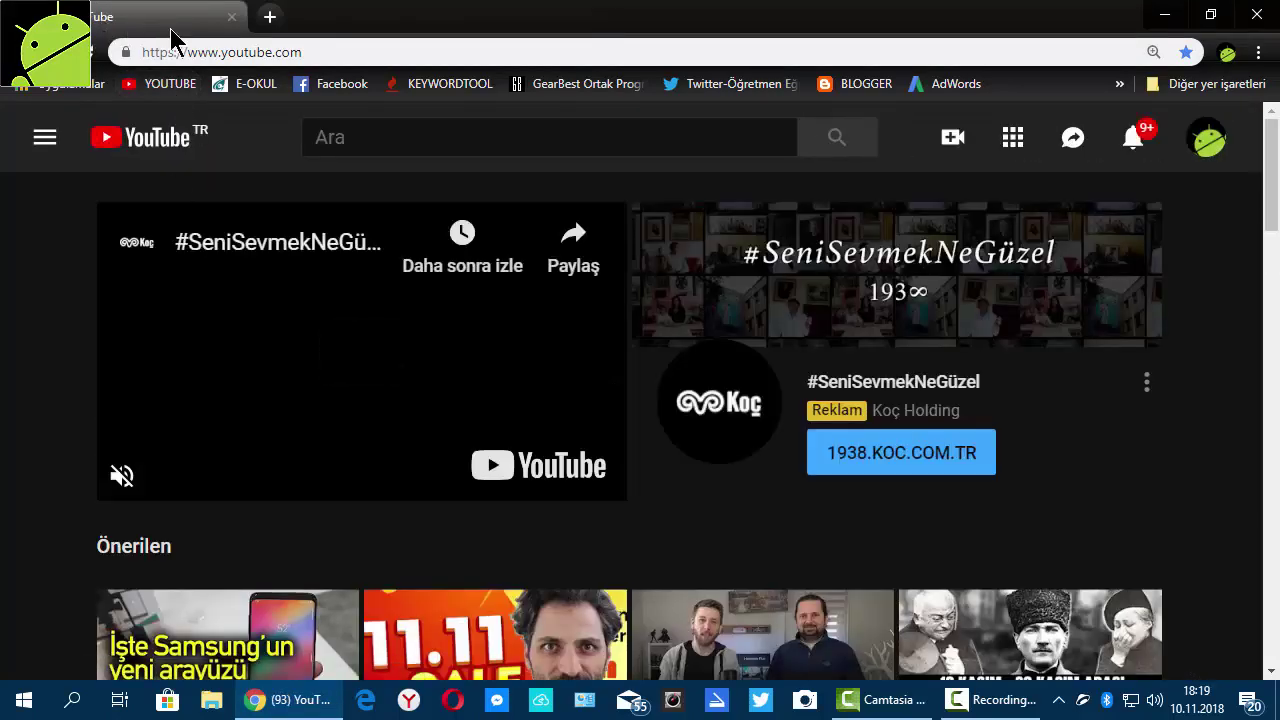
click(285, 55)
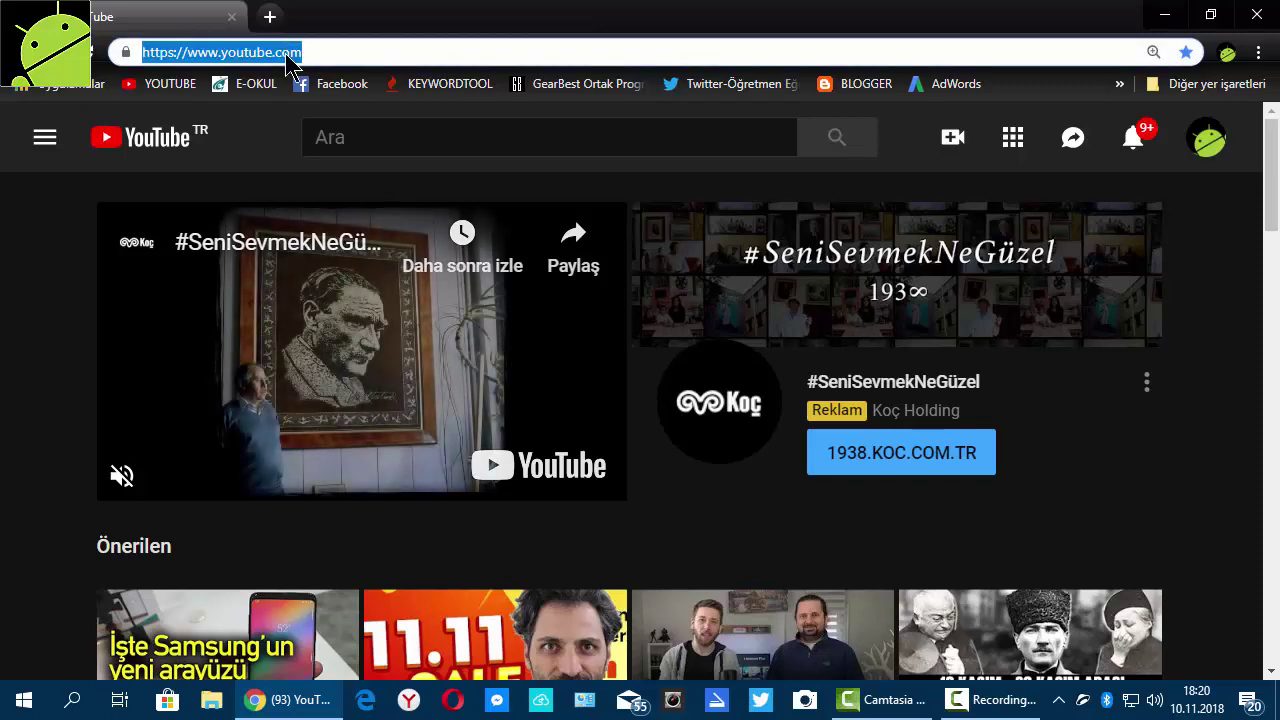
text(S)
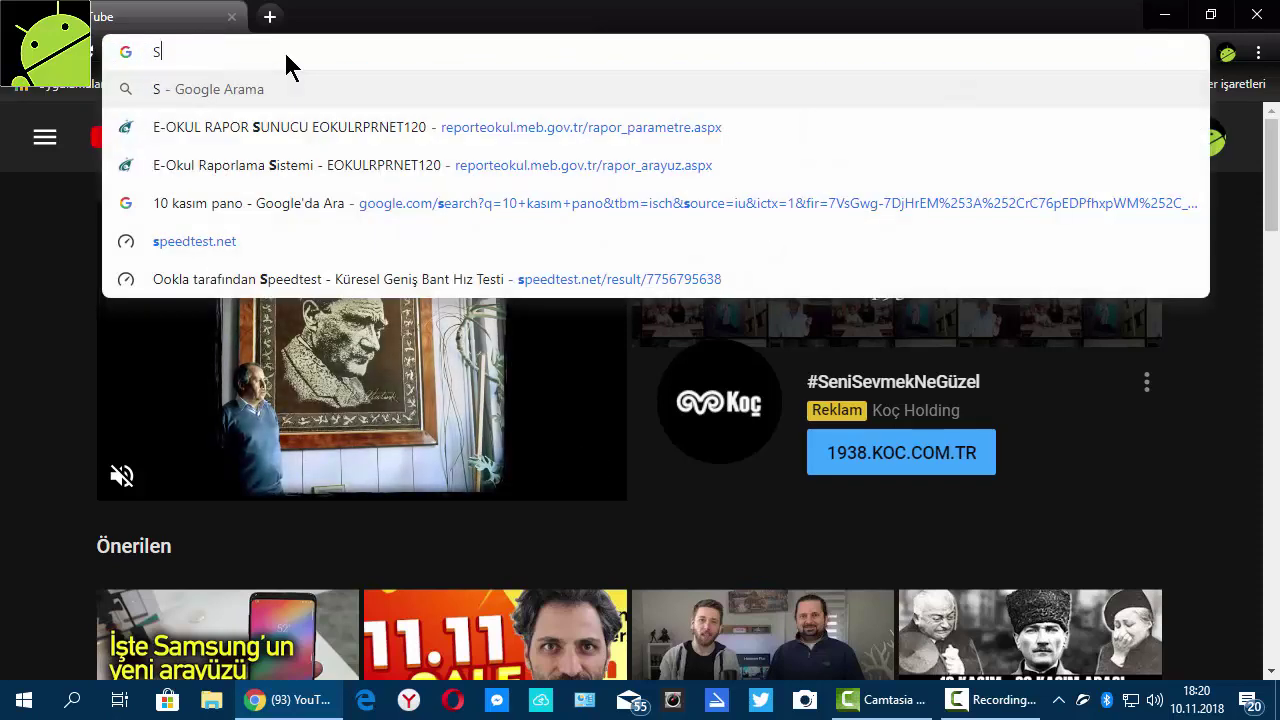
text(PEED)
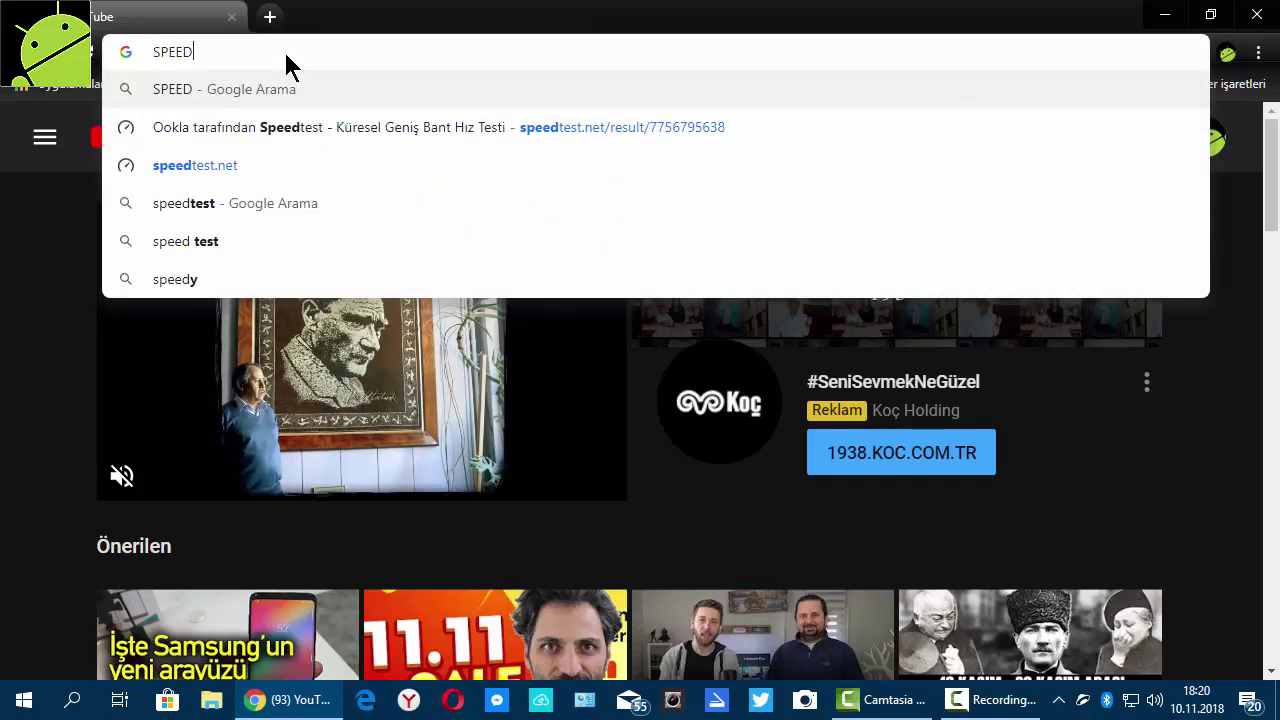
text(TEST)
key(Return)
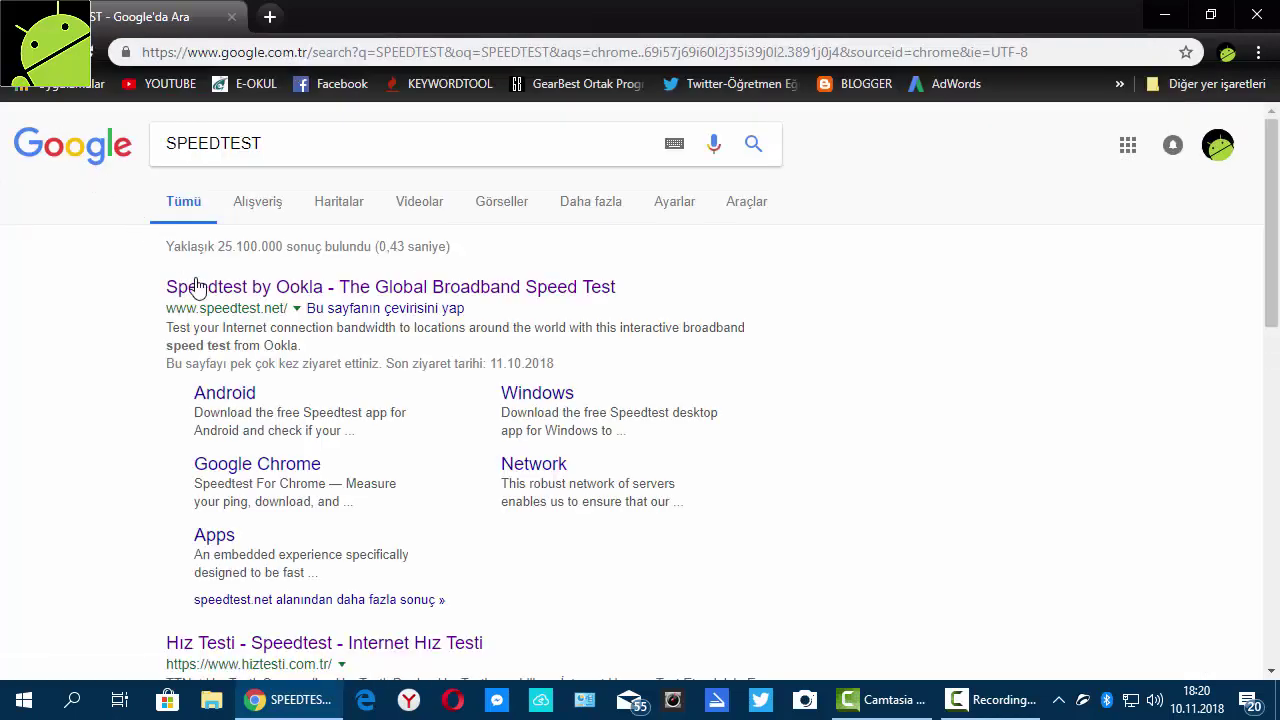
- Open Speedtest by Ookla from the results and start the test with GITMEK
click(199, 287)
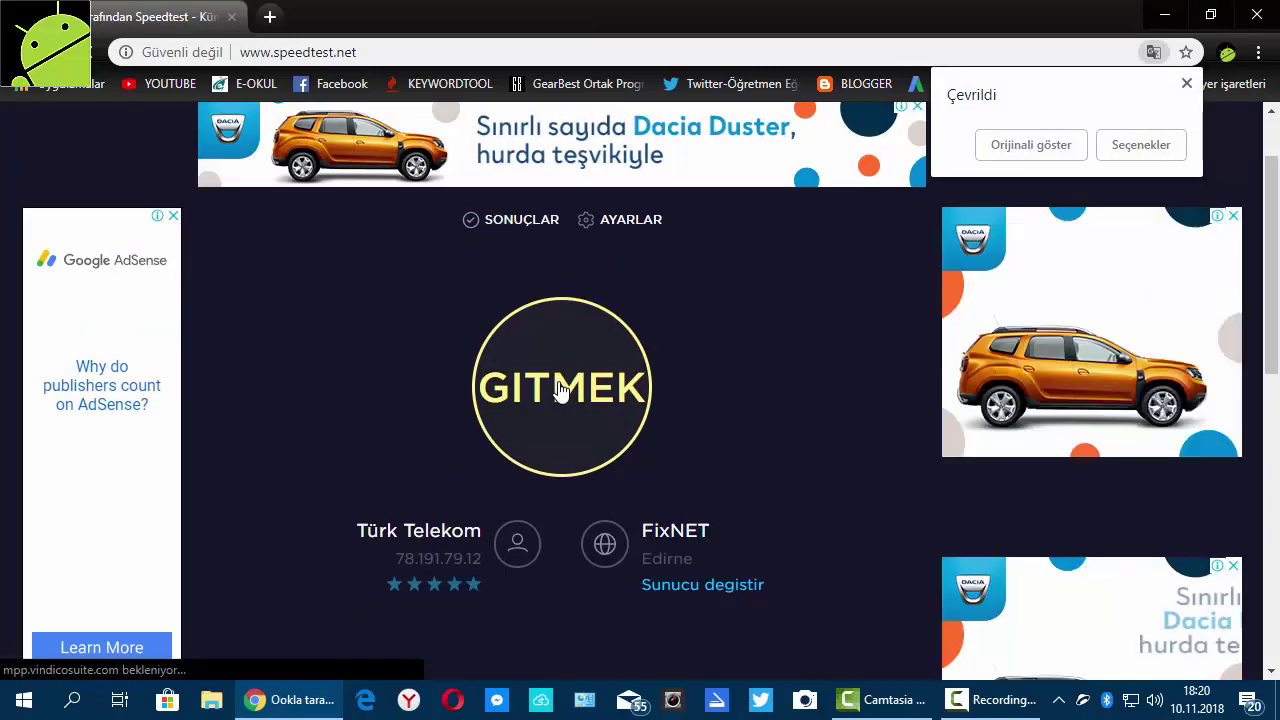
click(561, 390)
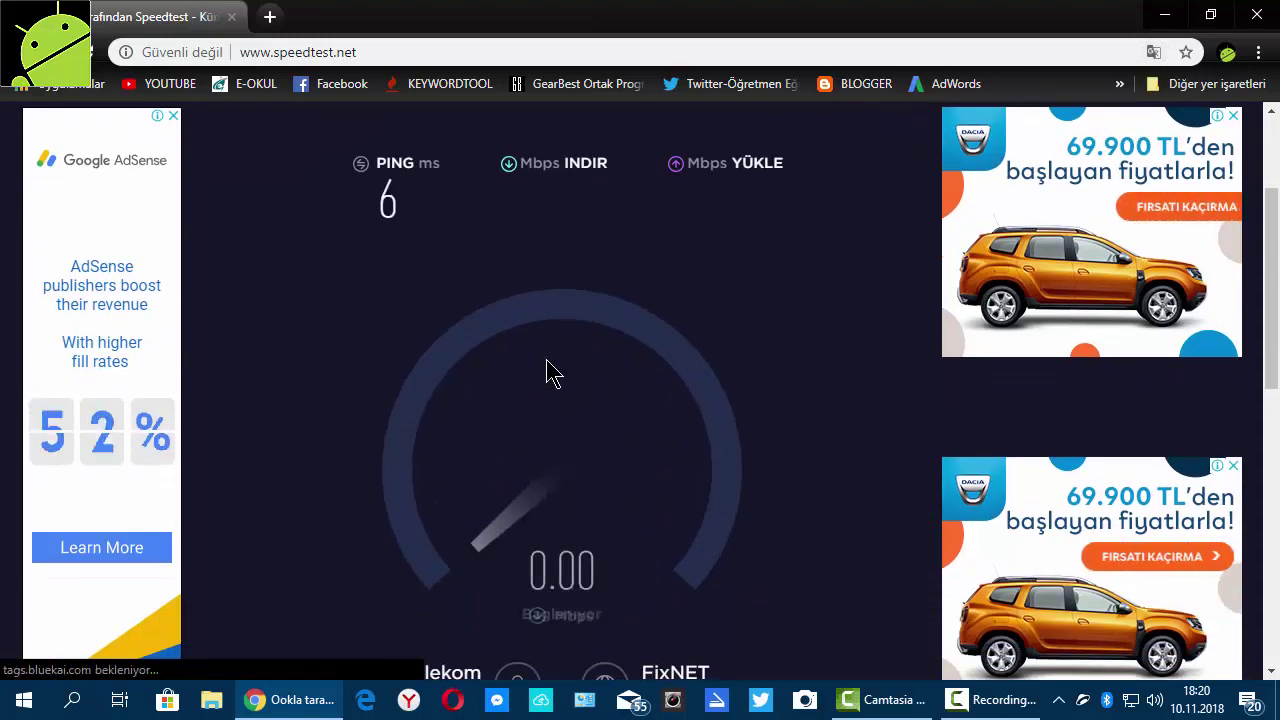
scroll(553, 372, down, 1)
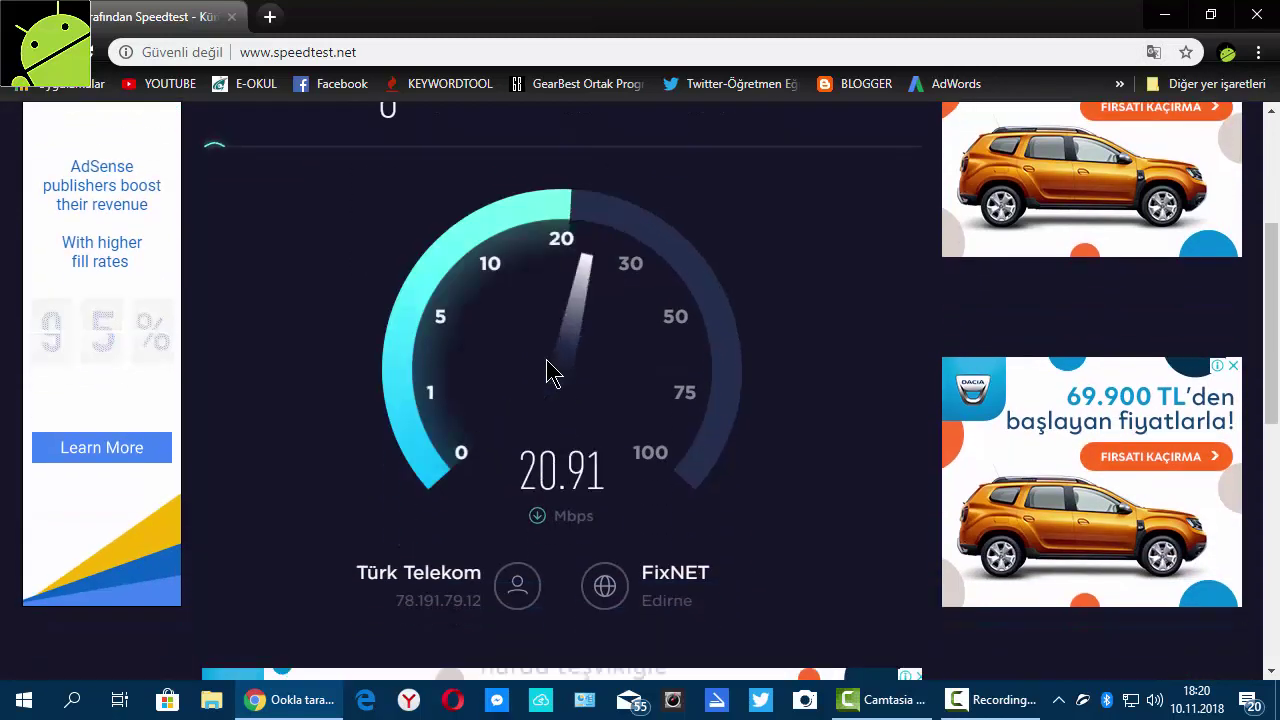